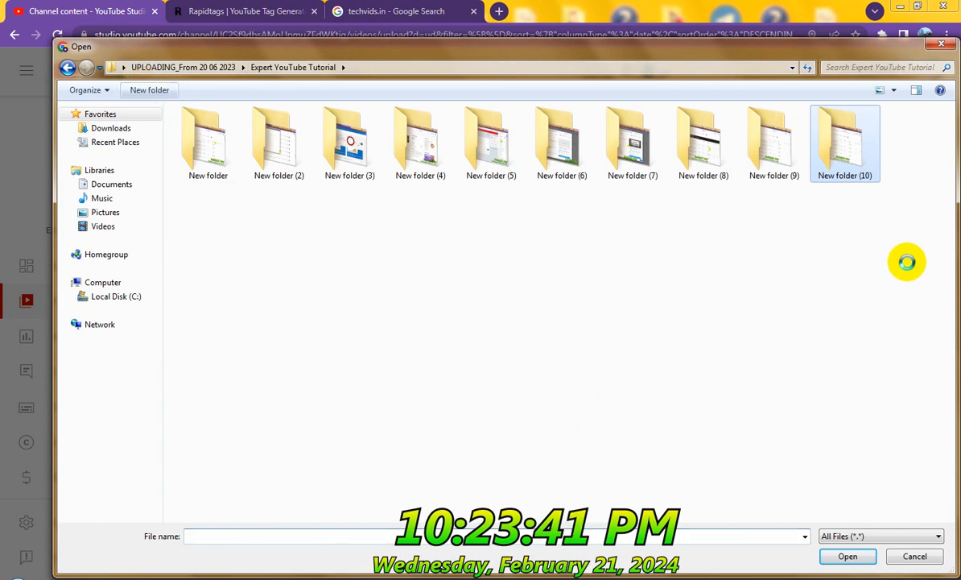
- Create a new folder inside Expert YouTube Tutorial and paste the WMV video file into it
key(ctrl+shift+n)
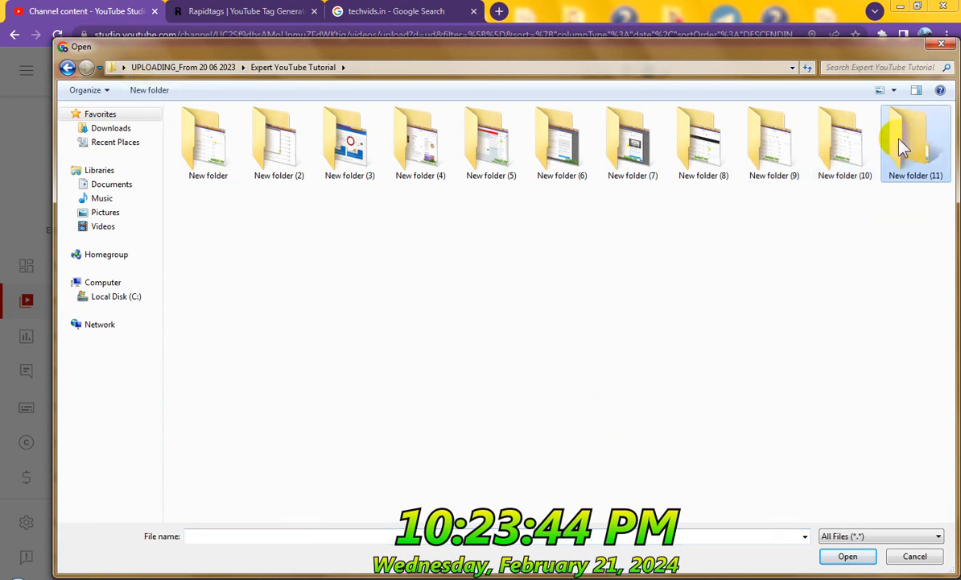
double_click(902, 145)
right_click(323, 173)
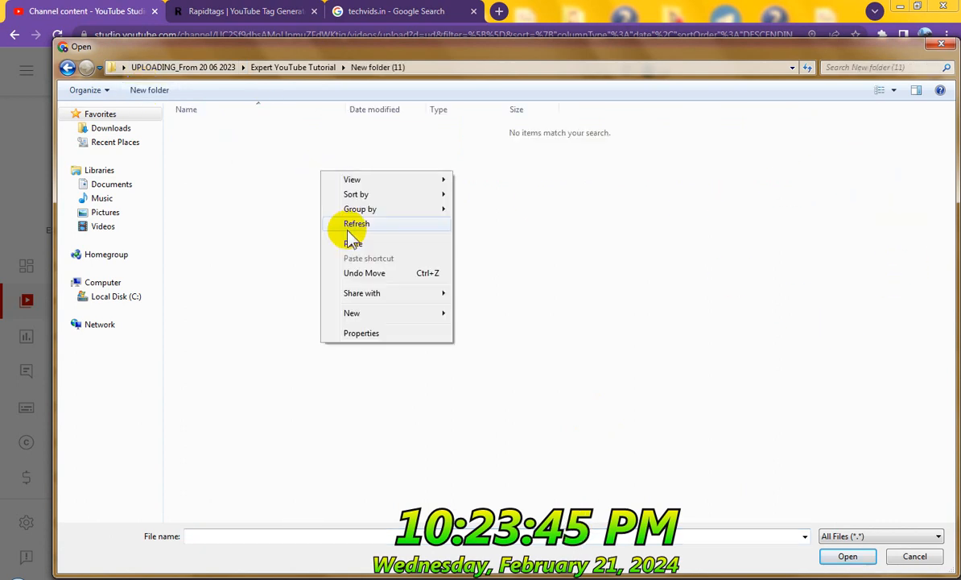
click(360, 243)
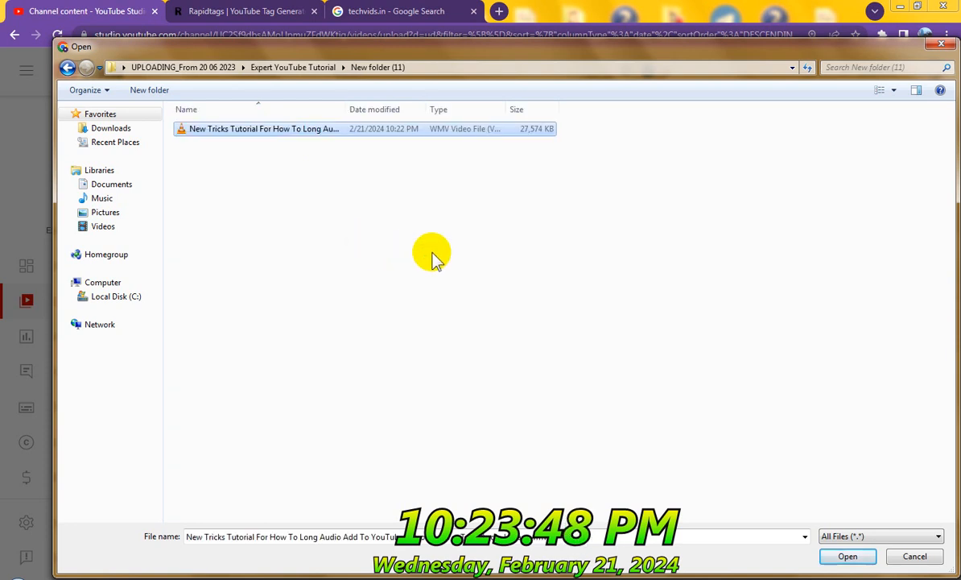
- Copy the video's file name without its extension, leaving the name as it is
right_click(269, 136)
click(419, 409)
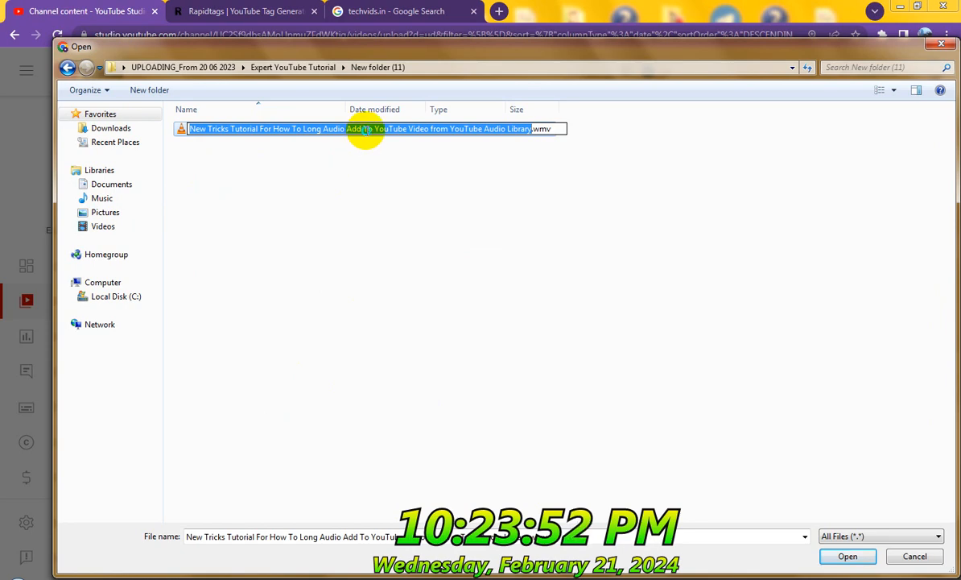
right_click(365, 131)
click(404, 178)
click(253, 127)
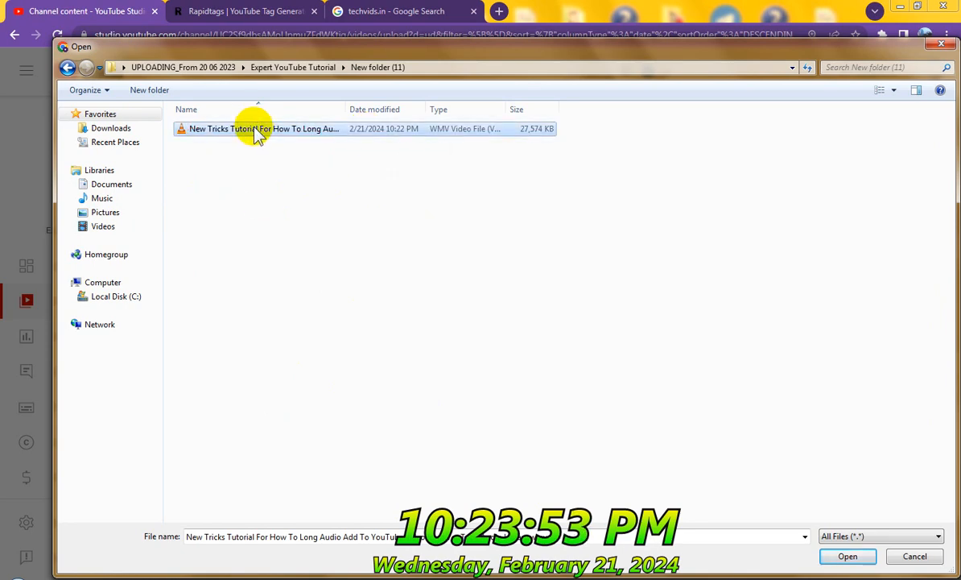
- In the video file's detail properties, enter the copied file name as title and subtitle and set the rating to five stars
right_click(256, 134)
click(310, 428)
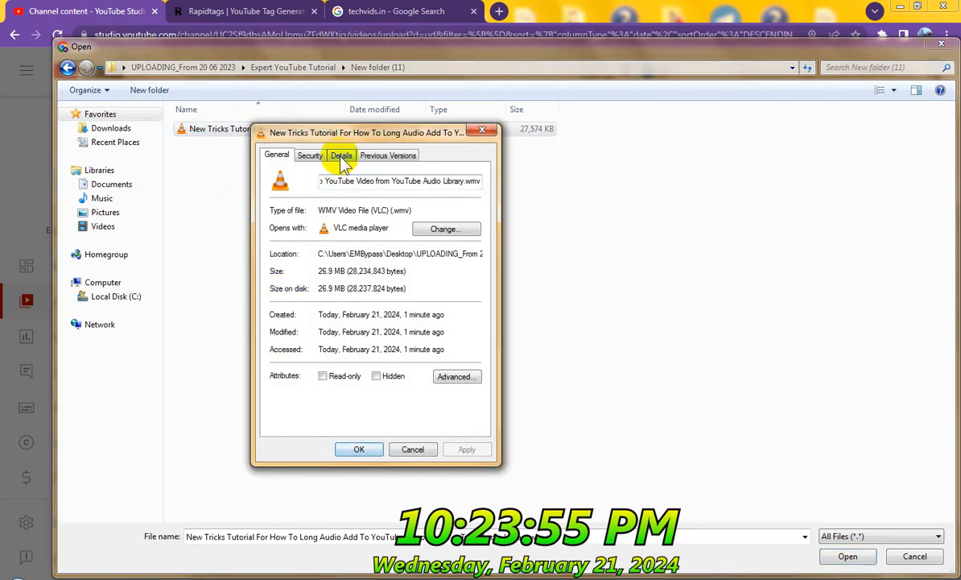
click(341, 156)
click(375, 206)
key(ctrl+v)
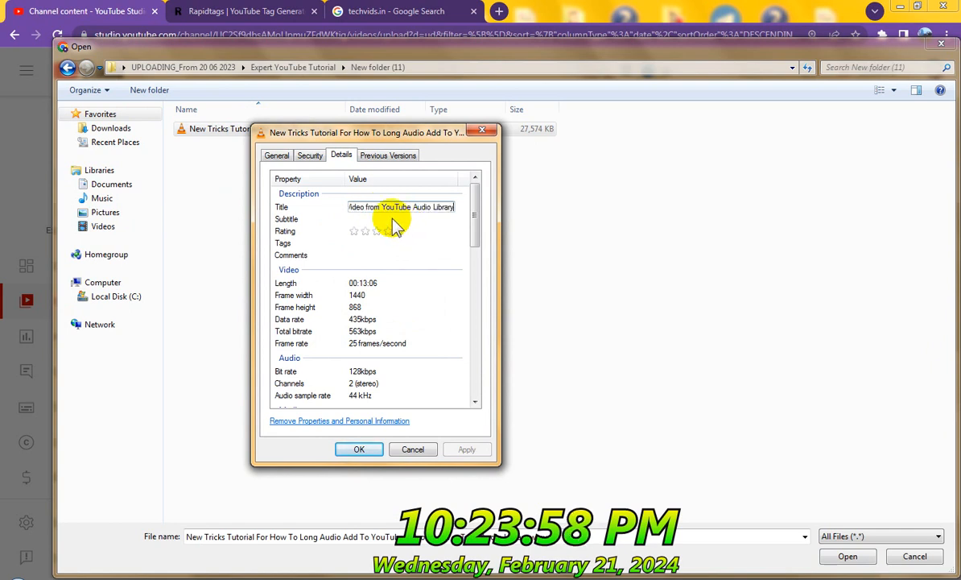
click(389, 218)
key(ctrl+v)
click(399, 231)
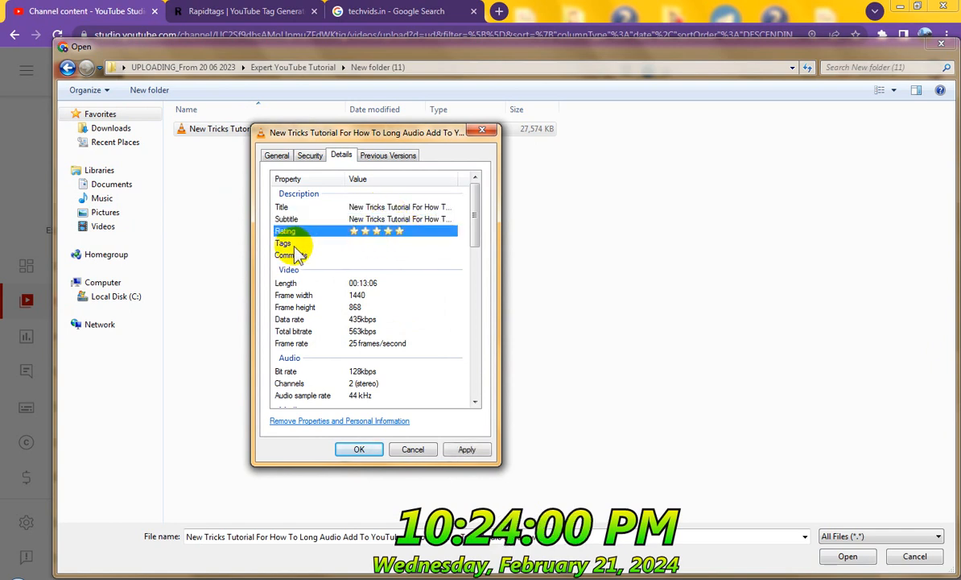
- Enter the copied file name as the video file's tags and comments, and save the properties
click(375, 242)
key(ctrl+v)
click(386, 256)
key(ctrl+v)
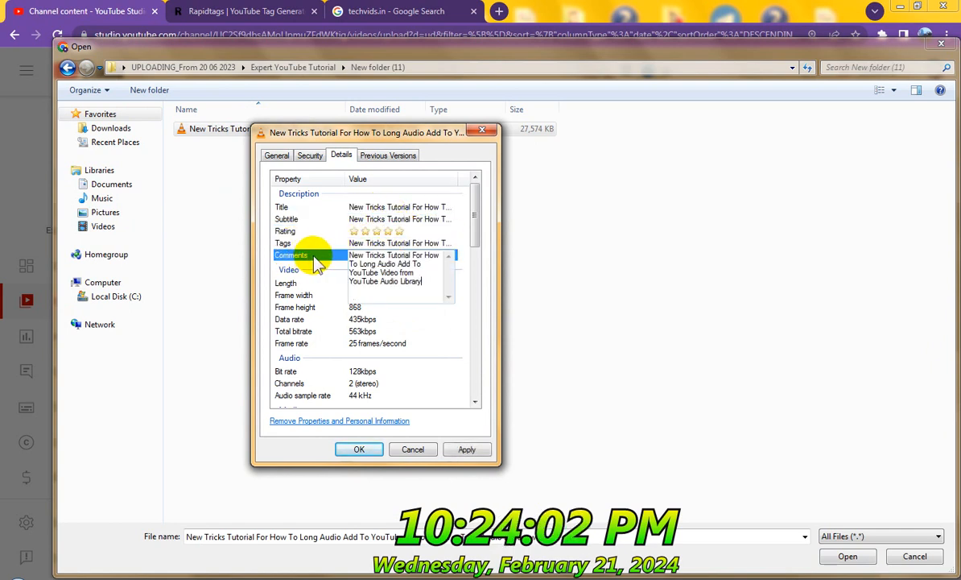
click(411, 307)
click(467, 449)
click(361, 451)
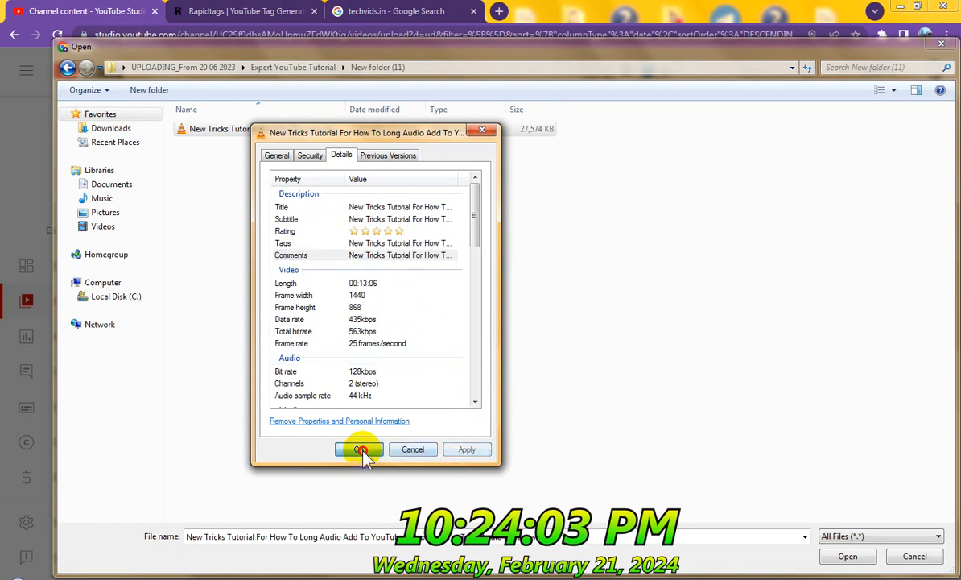
- Copy the video's file name without its extension again and choose the file for upload
right_click(277, 131)
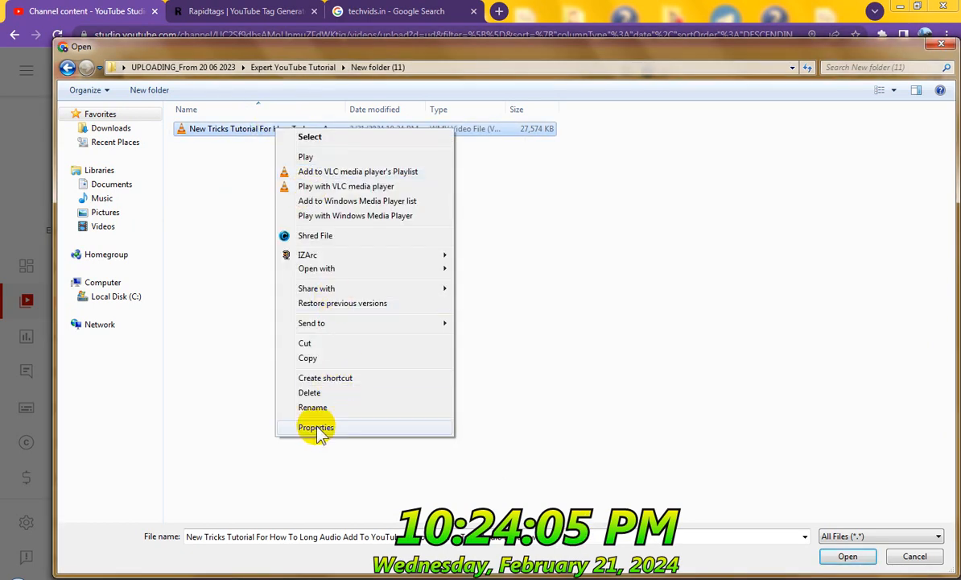
click(314, 407)
right_click(397, 135)
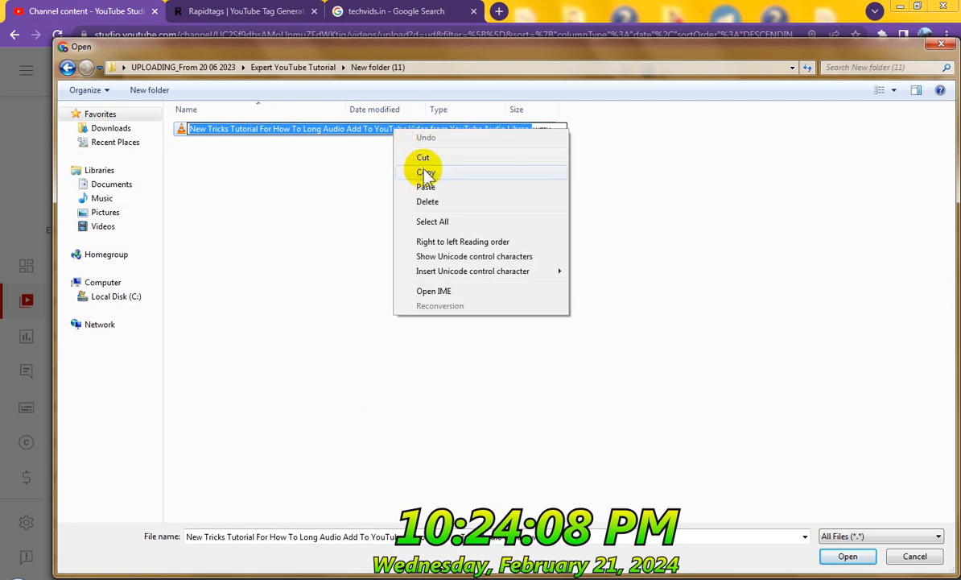
click(425, 174)
click(349, 216)
double_click(298, 131)
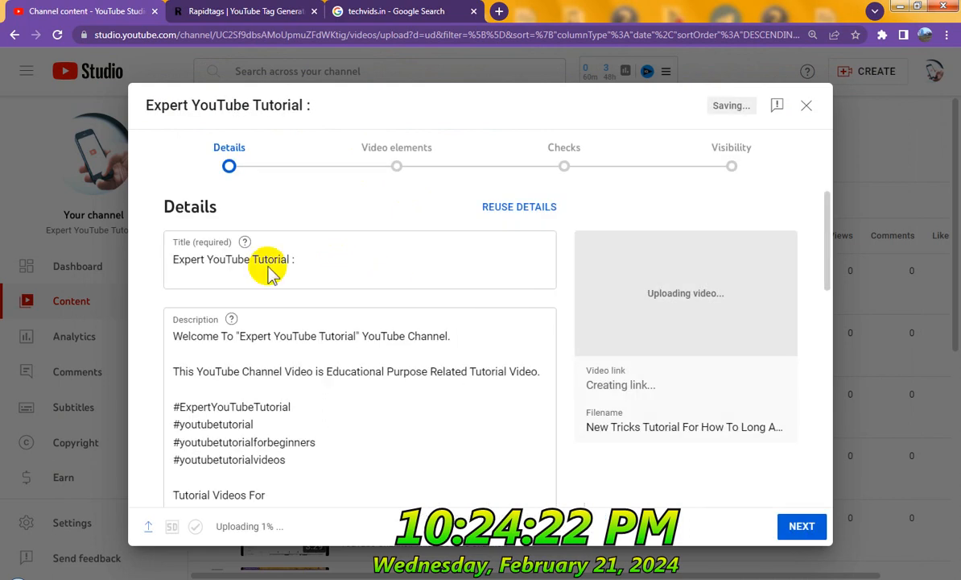
- Append "New Tricks Tutorial For How To Long Audio Add To YouTube Video from YouTube Audio Library" to the video title
click(312, 258)
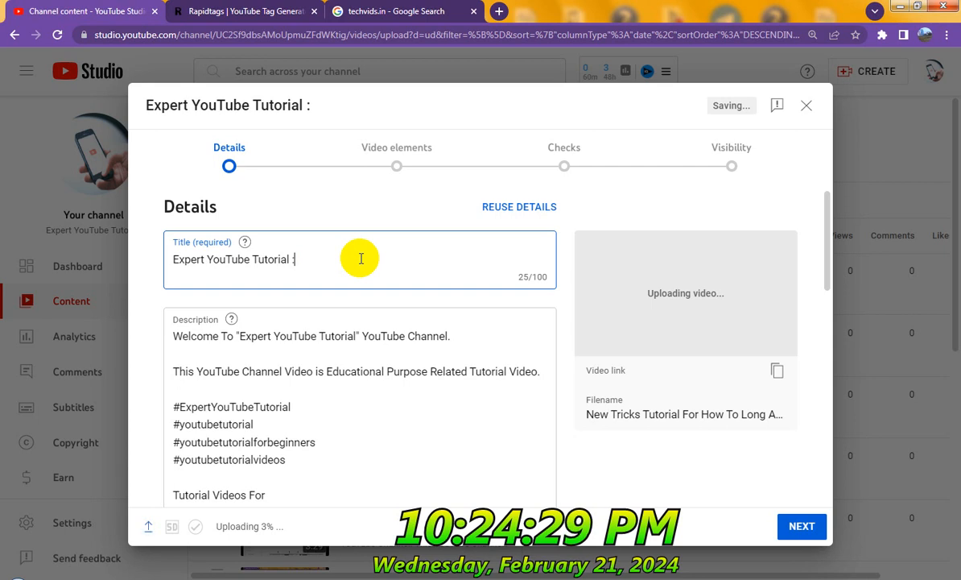
key(ctrl+v)
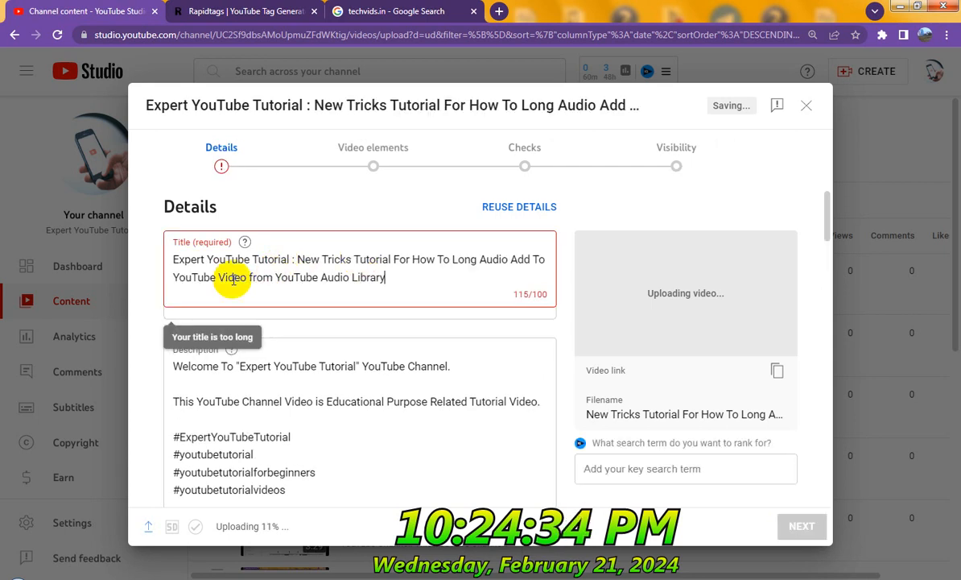
click(248, 277)
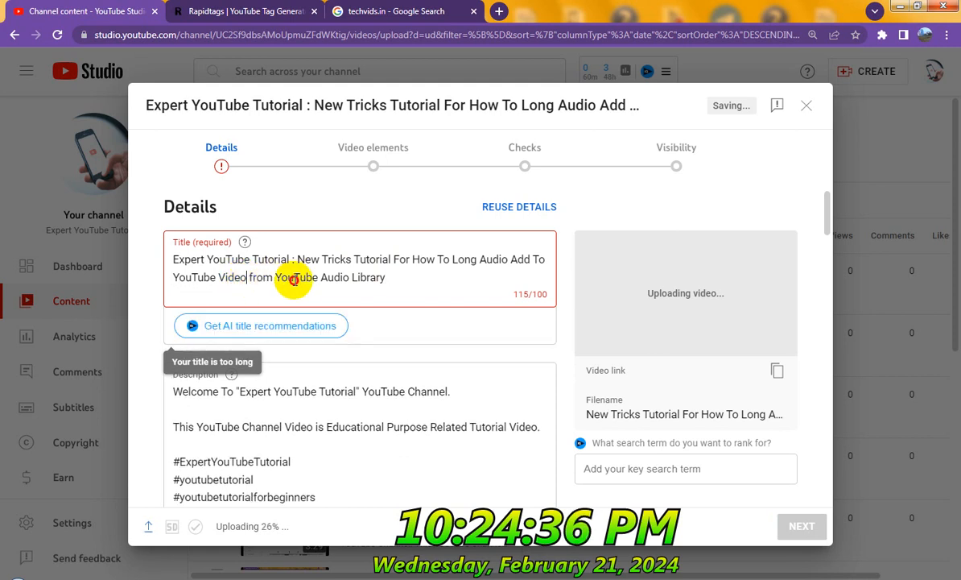
shift+click(363, 280)
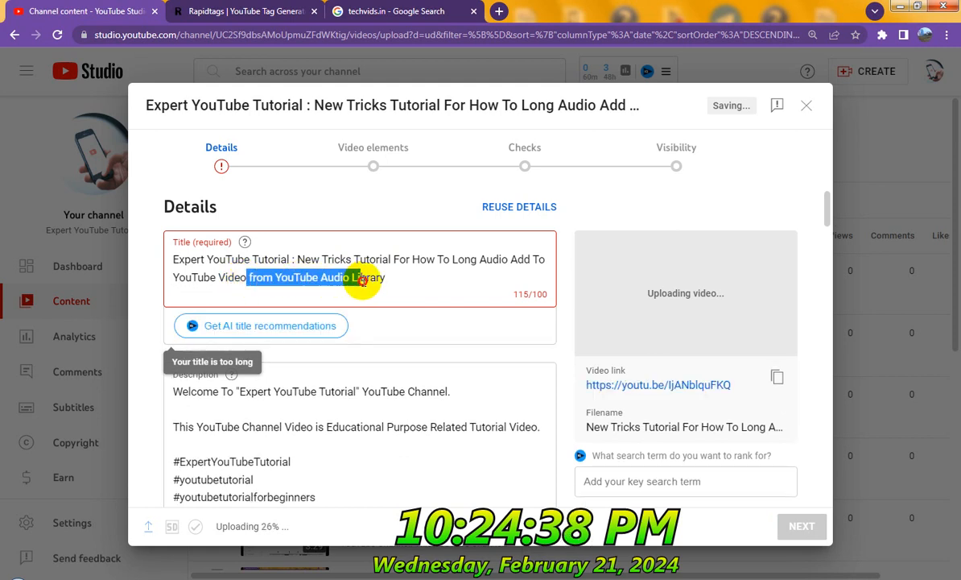
click(362, 280)
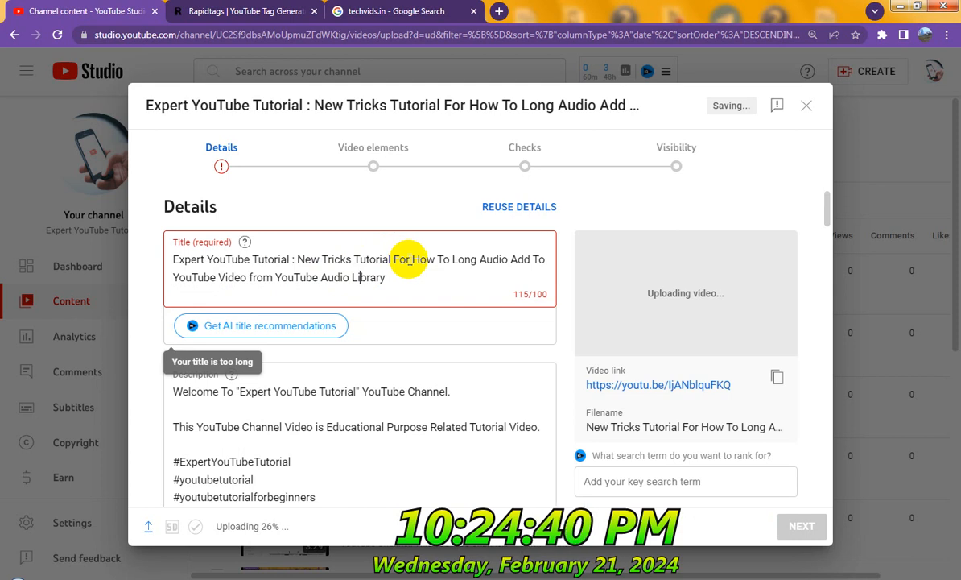
- Shorten the title by deleting "Tutorial For" after "New Tricks", the extra space, and "To" after "How"
double_click(399, 259)
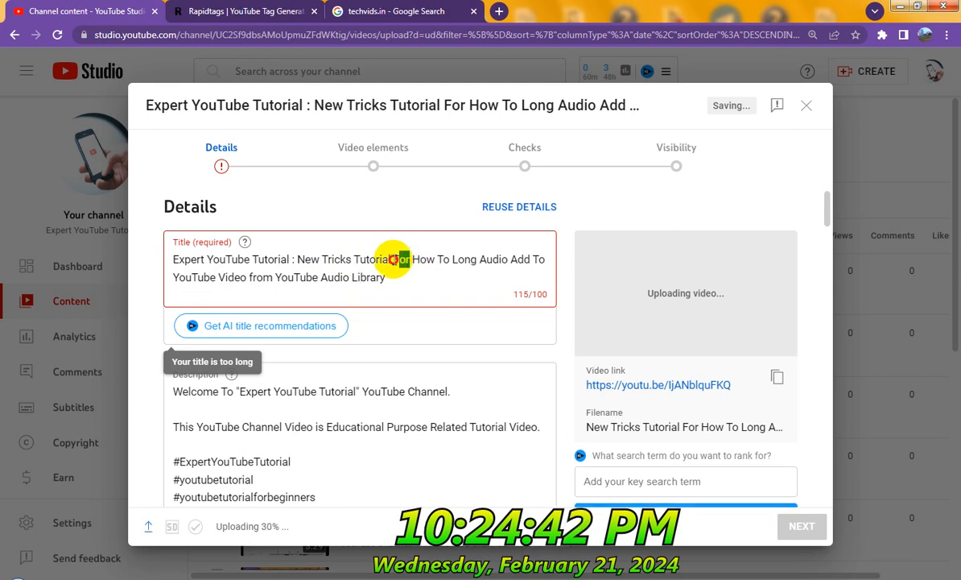
drag(394, 259, 352, 259)
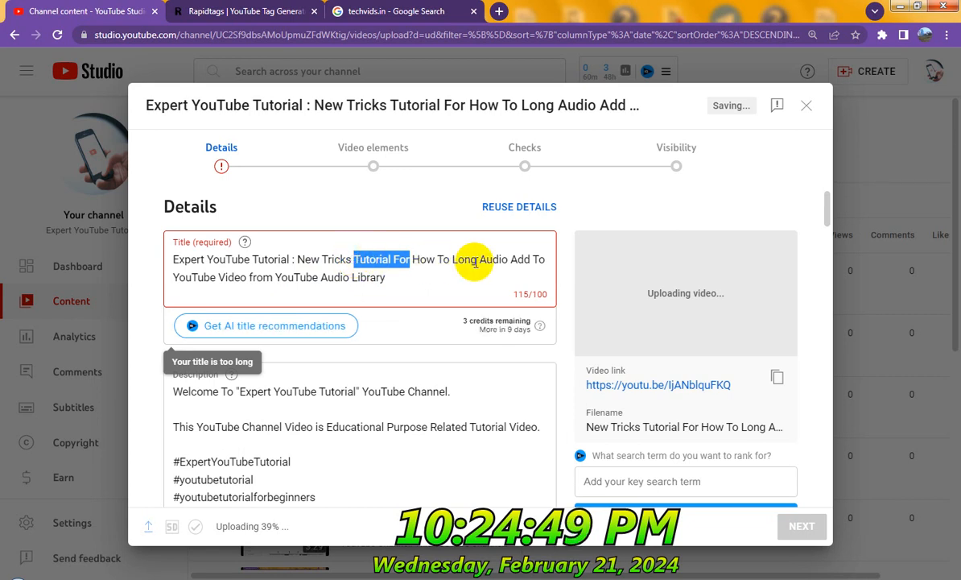
key(BackSpace)
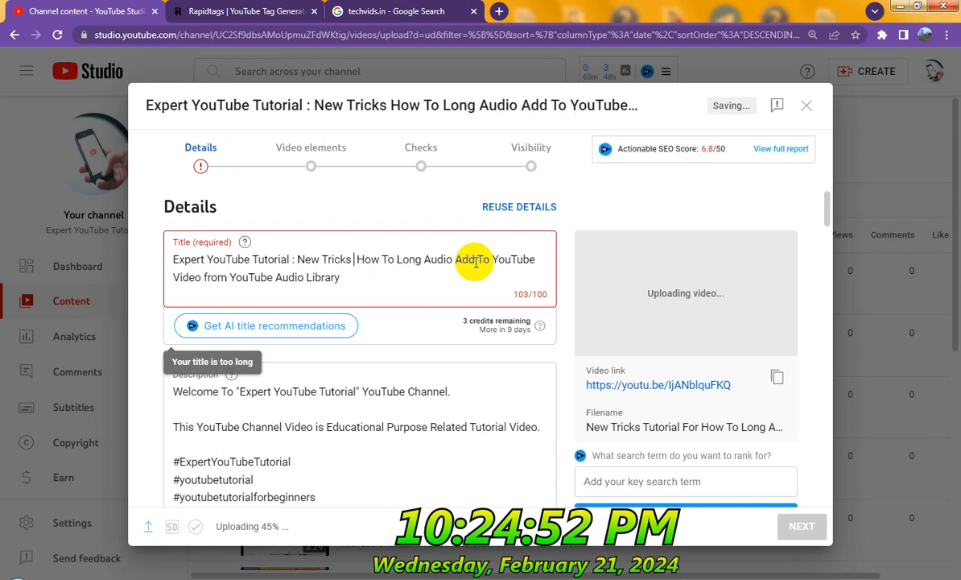
key(BackSpace)
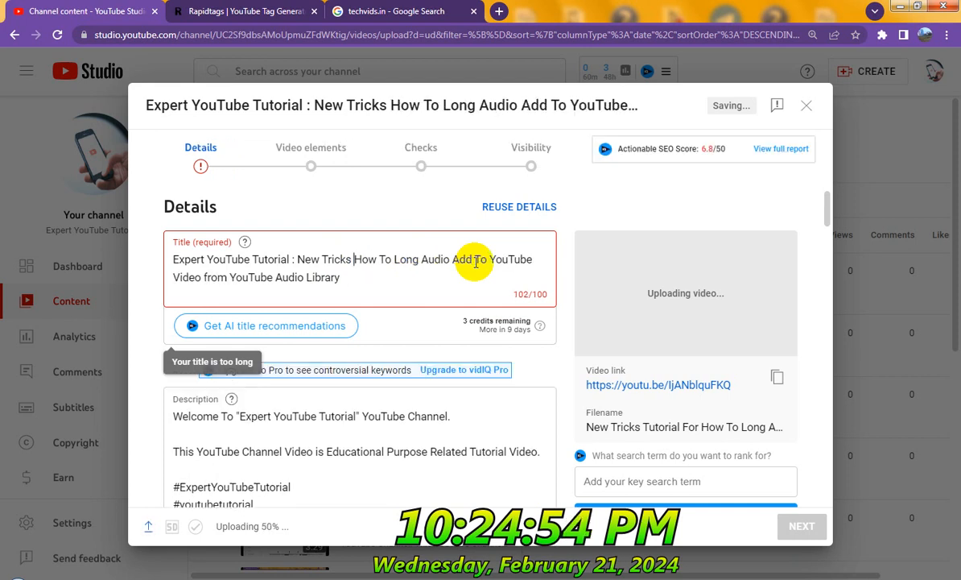
drag(380, 258, 395, 262)
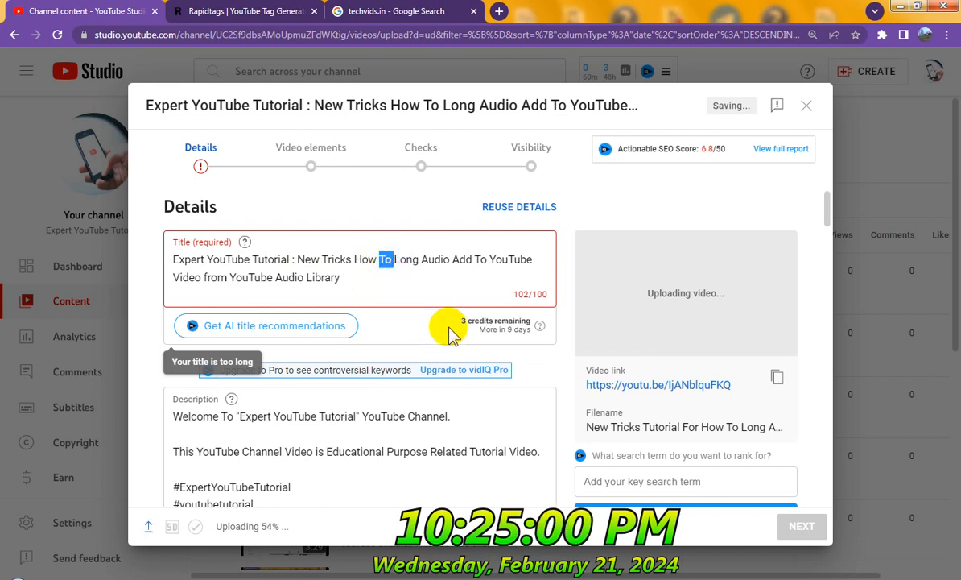
key(BackSpace)
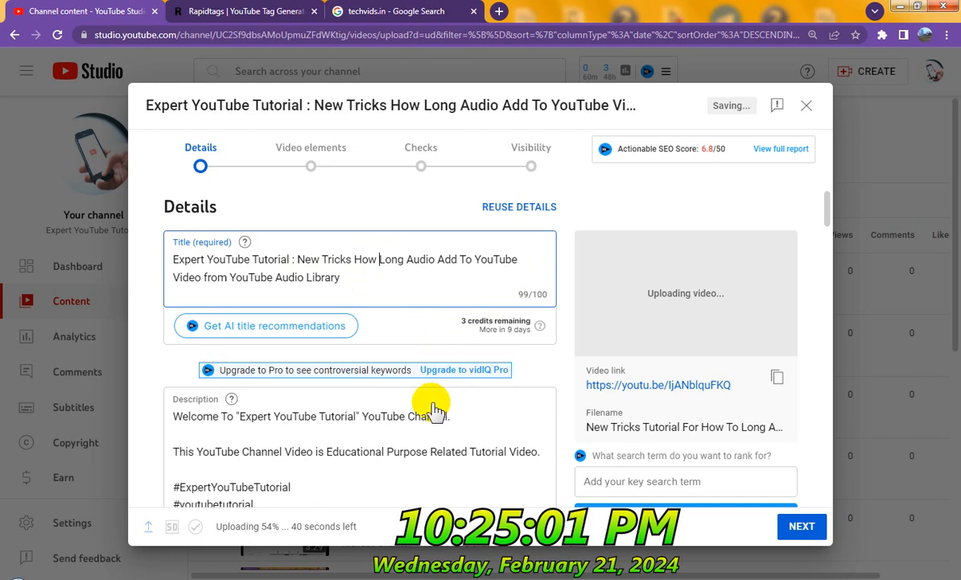
- After "Tutorial Videos For" in the description, add "New Tricks Tutorial For How To Long Audio Add To YouTube Video from YouTube Audio Library"
scroll(432, 403, down, 2)
click(306, 442)
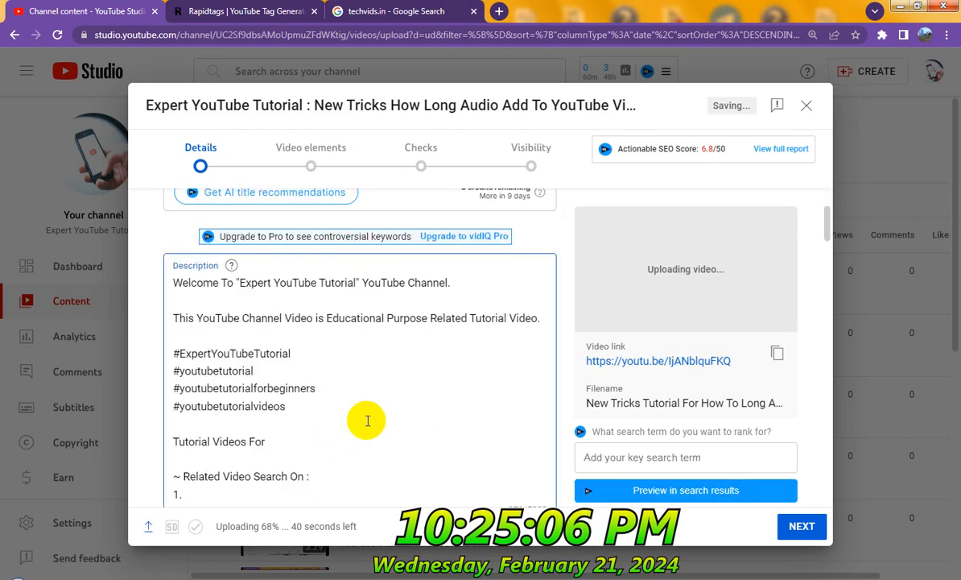
text(New Tricks Tutorial For How To Long Audio Add To YouTube Video from YouTube Audio Library)
- Add the video to the playlists "YouTube Channel Videos Advance Tricks …" and "Expert YouTube Tutorial Videos Manager"
scroll(482, 404, down, 7)
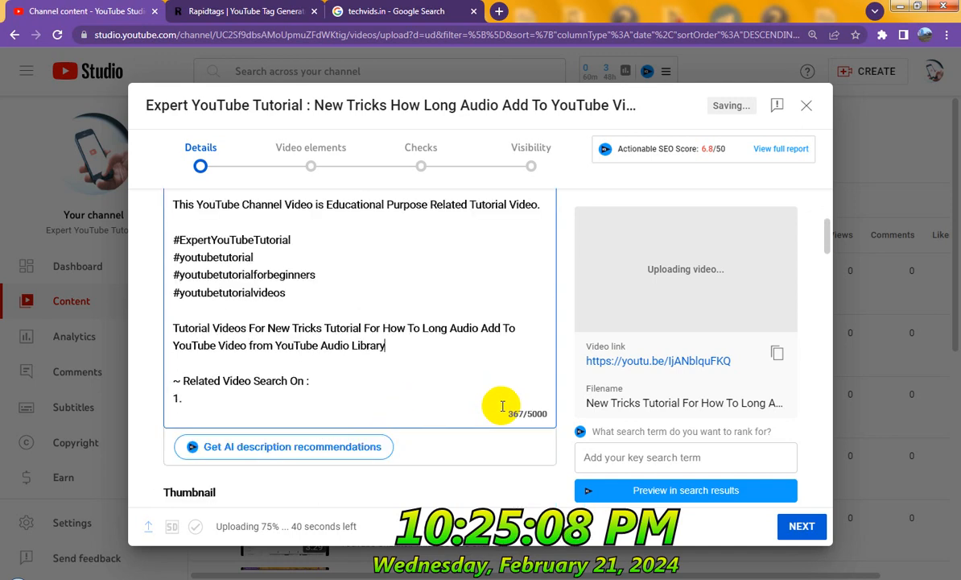
scroll(403, 379, down, 3)
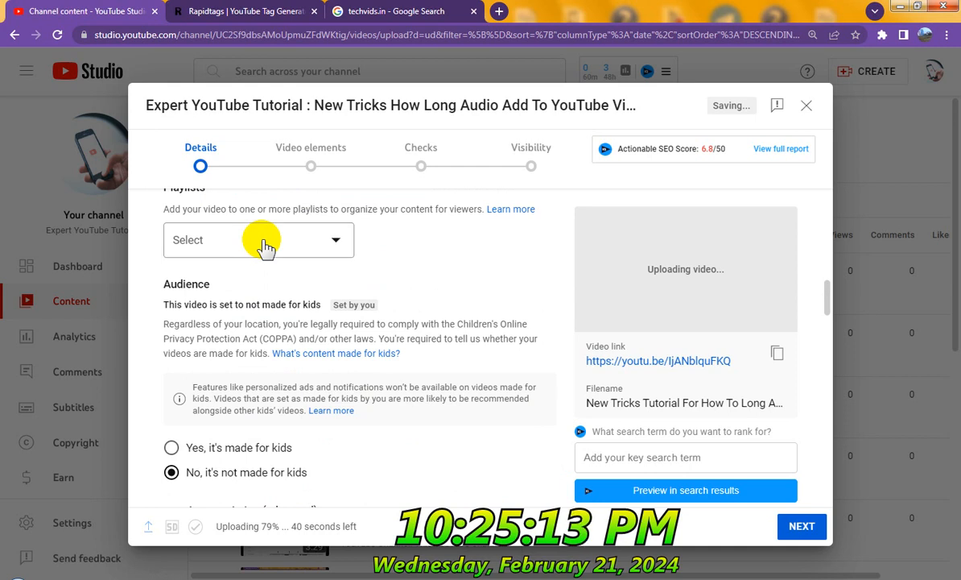
click(266, 245)
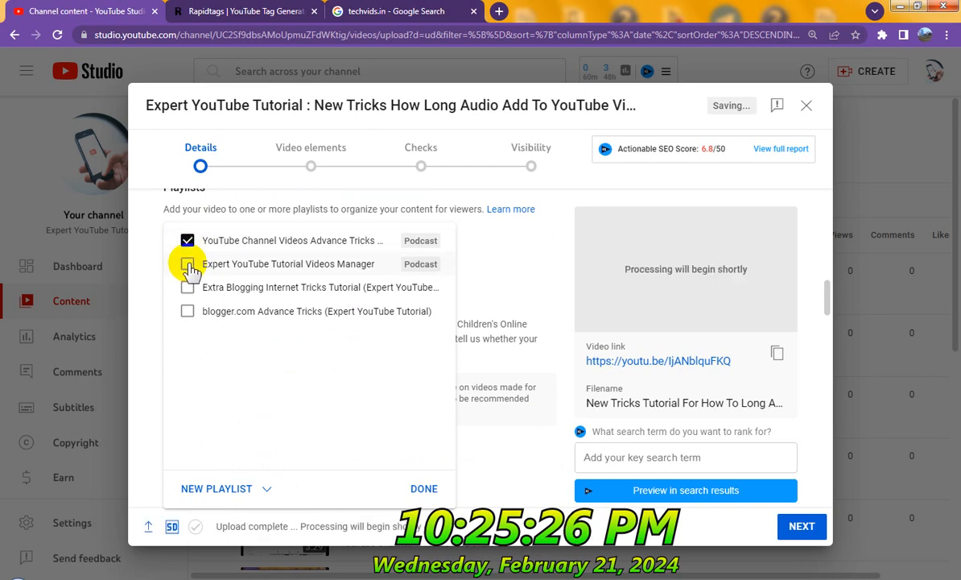
click(187, 265)
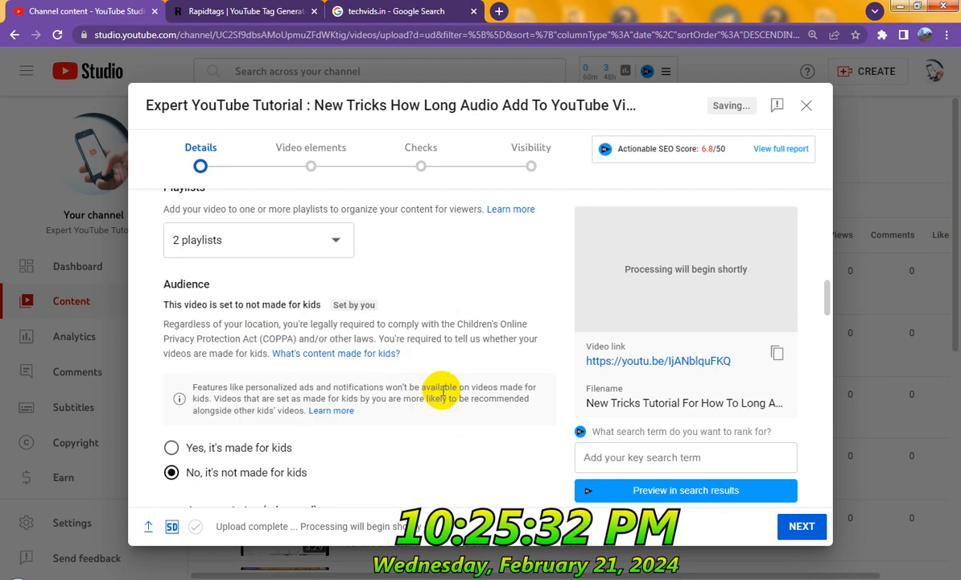
- Return from the Rapidtags generator to the YouTube Studio upload and review its tags, language, recording and license settings
scroll(442, 392, down, 5)
scroll(445, 395, down, 6)
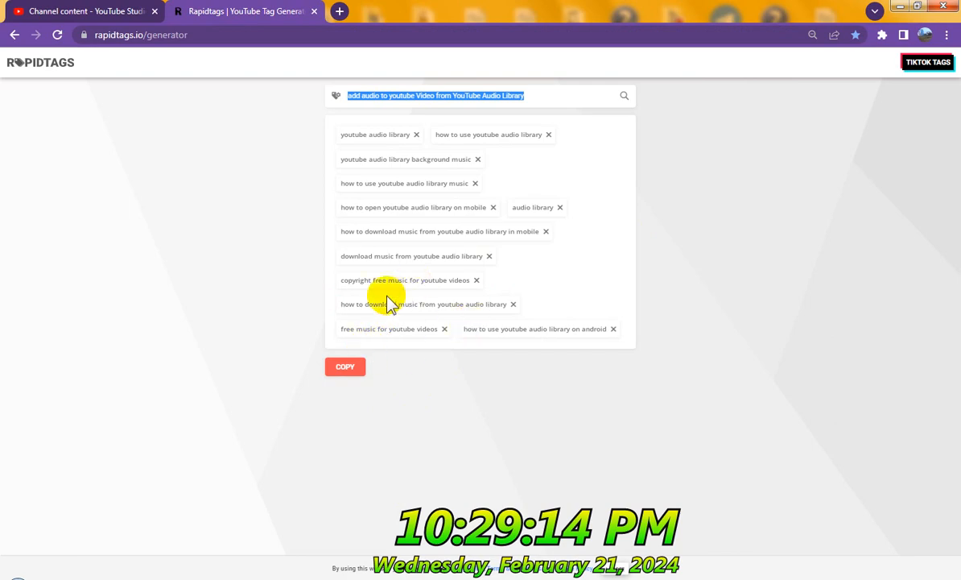
click(100, 14)
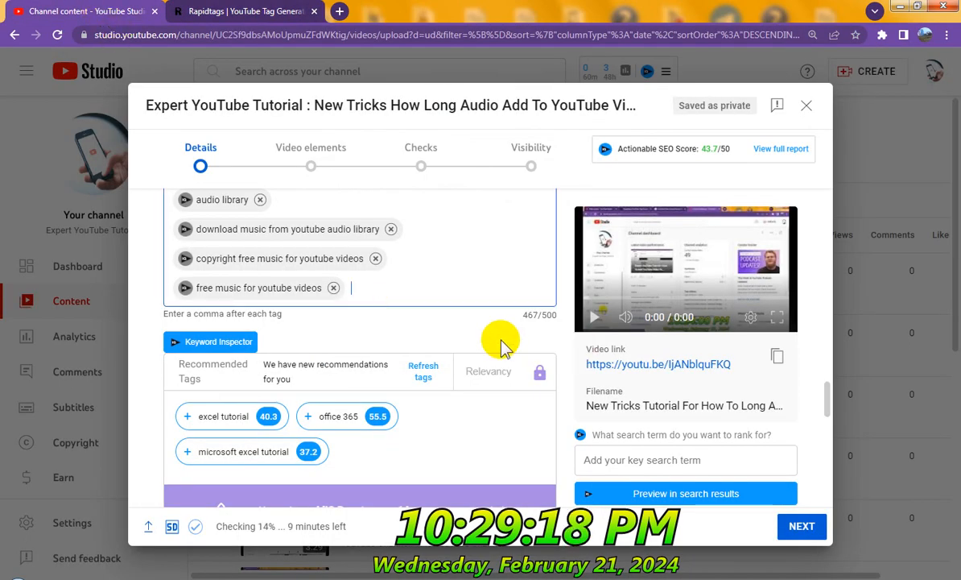
scroll(500, 347, up, 3)
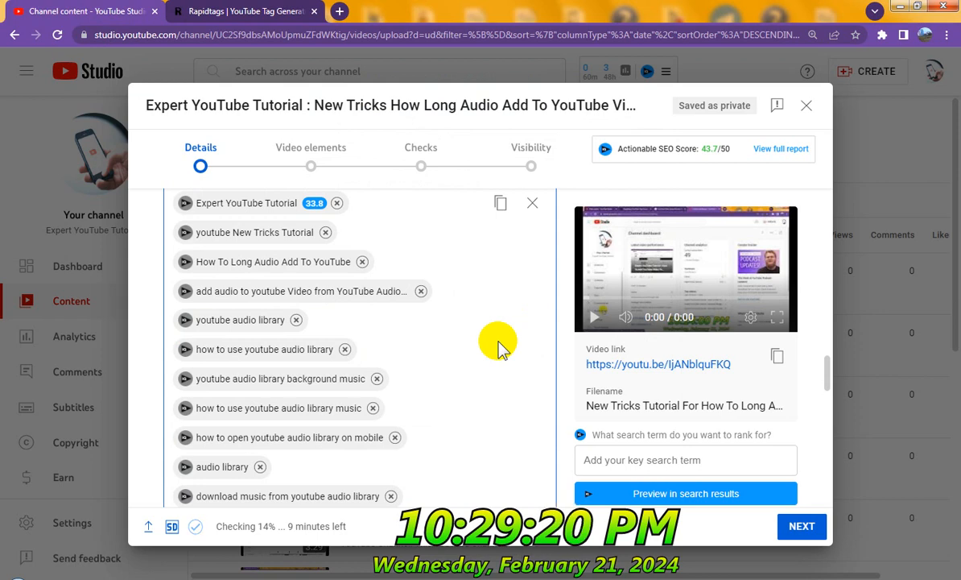
scroll(471, 341, down, 2)
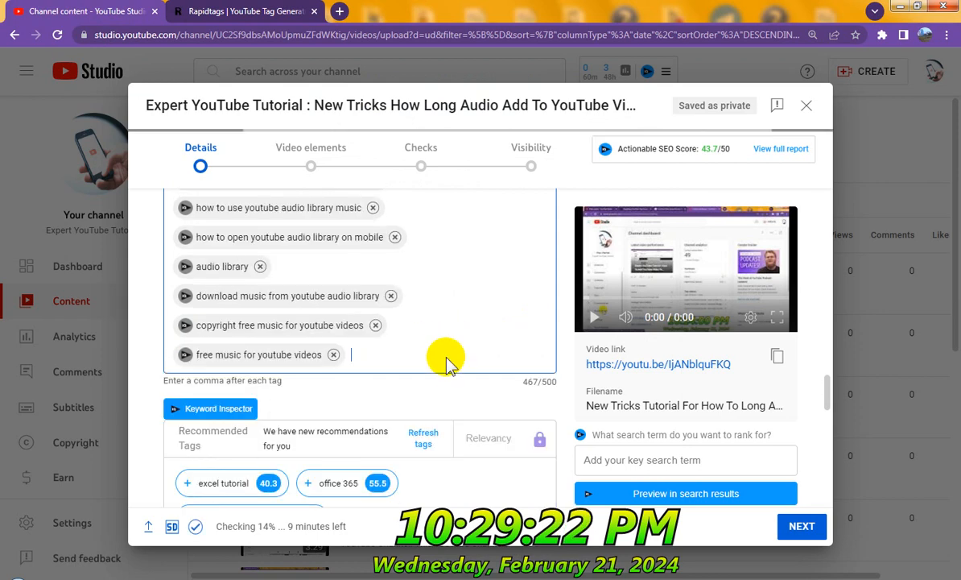
scroll(443, 361, down, 5)
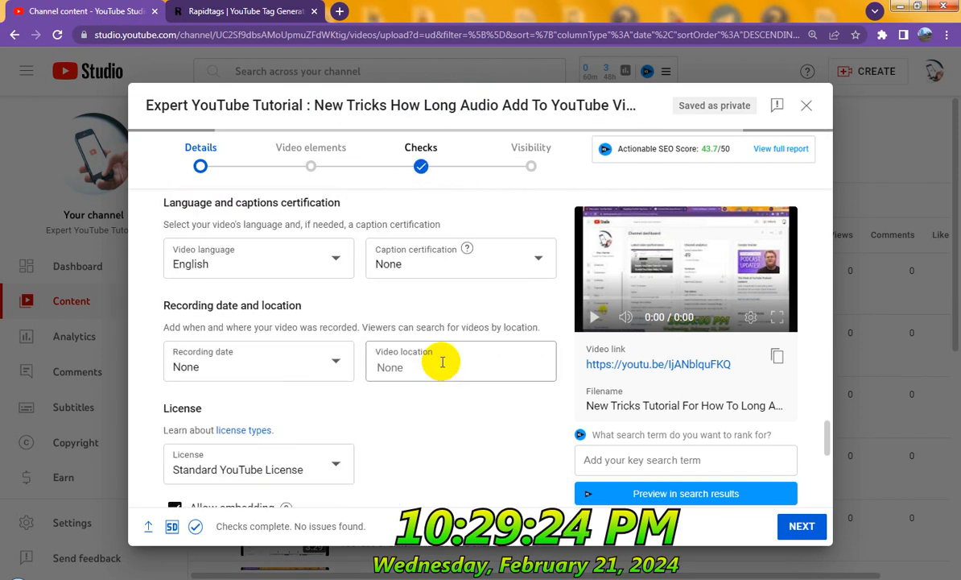
scroll(275, 322, down, 1)
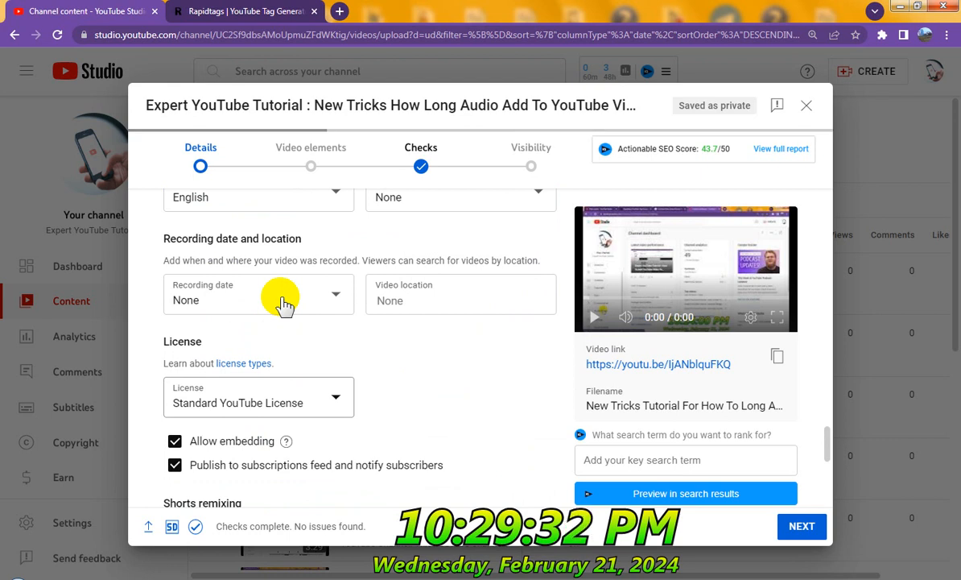
- Set the recording date to Feb 21, 2024 and the video location to Mumbai
click(282, 301)
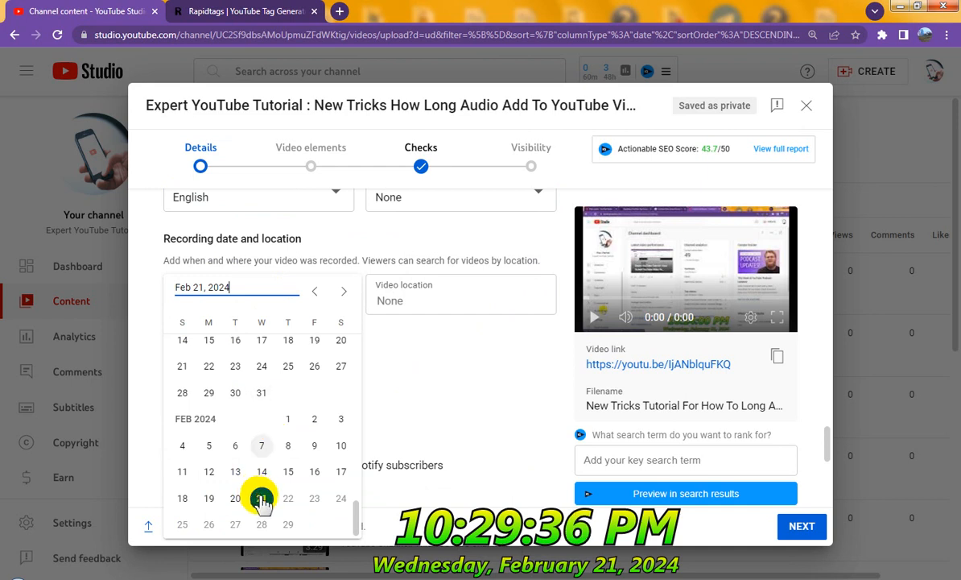
click(394, 435)
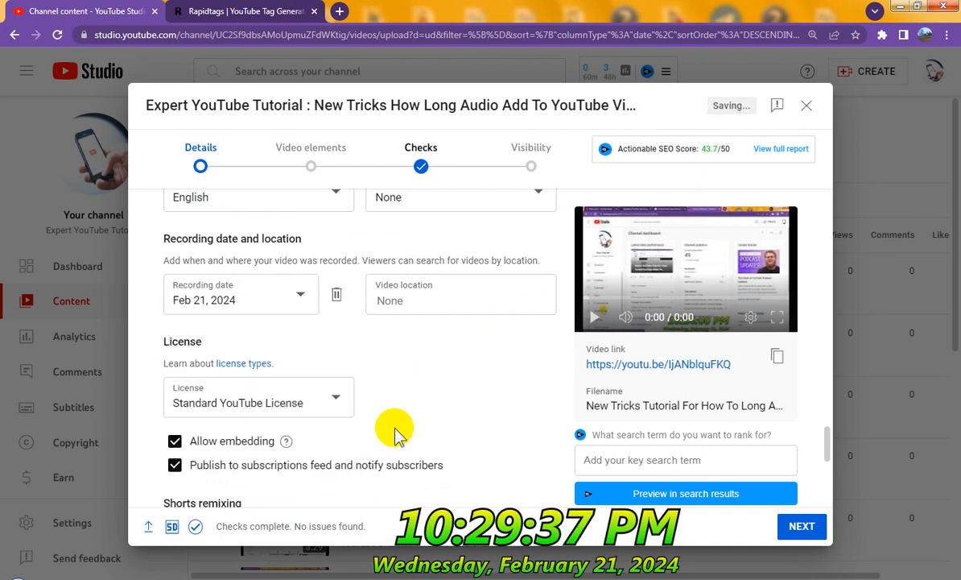
click(438, 303)
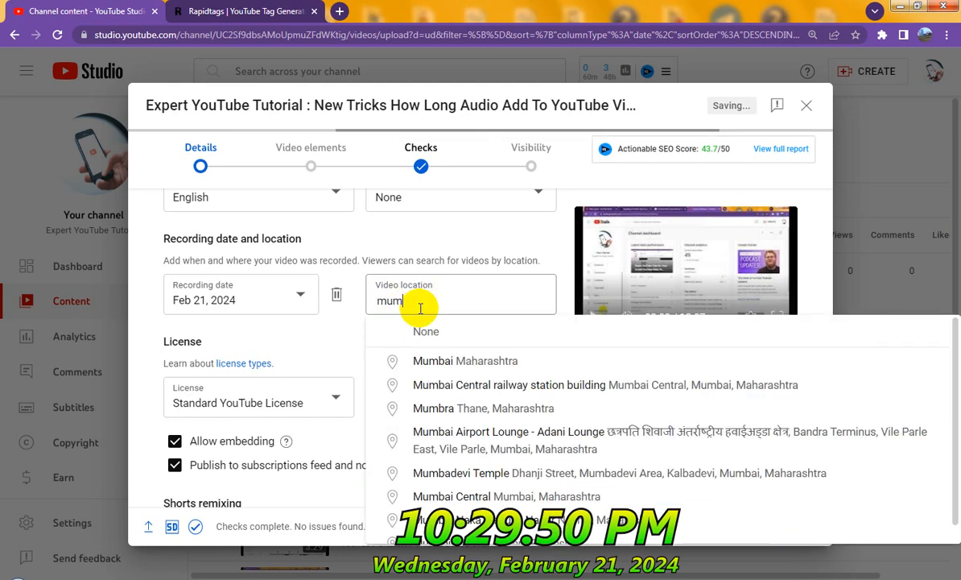
click(465, 362)
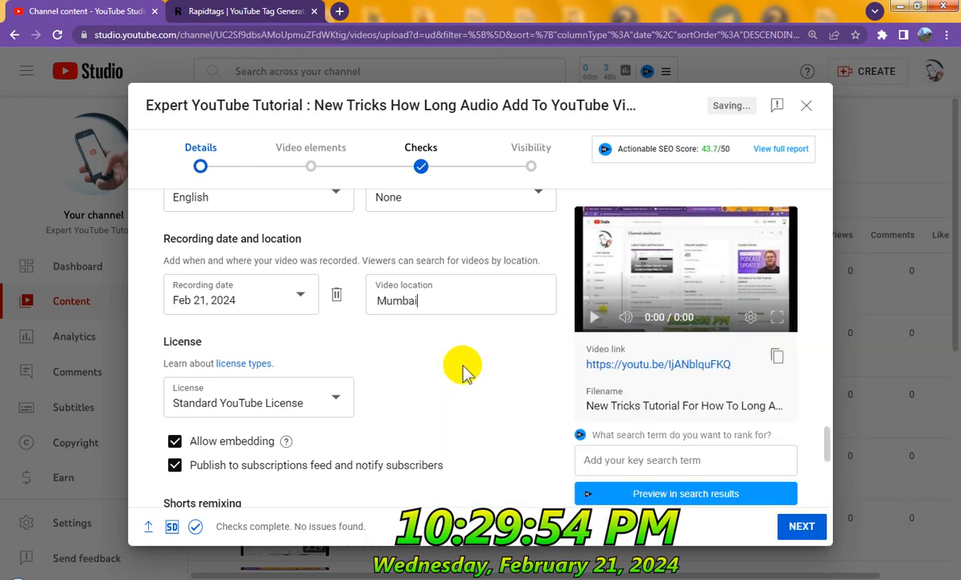
- Set the Shorts remixing option to "Don't allow remixing"
scroll(471, 370, down, 3)
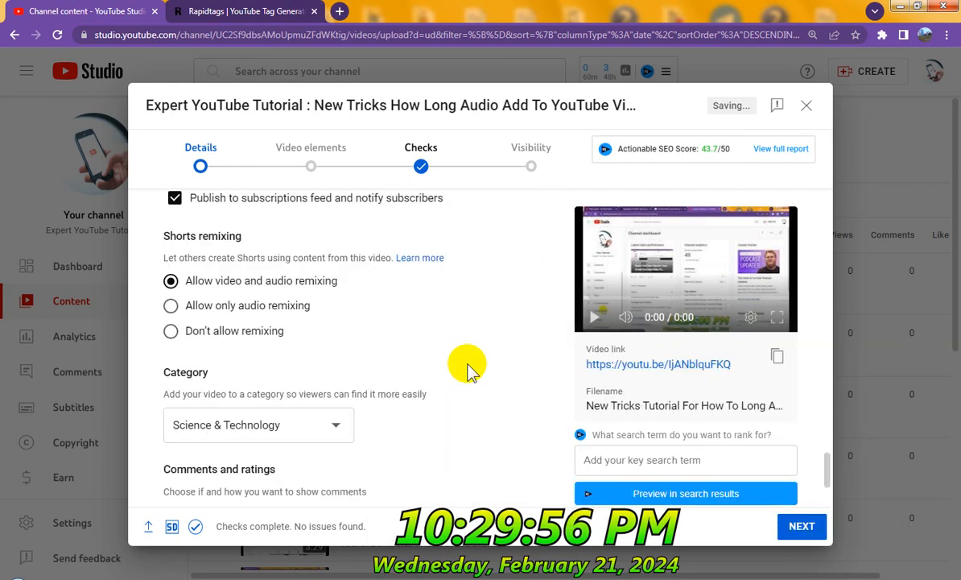
scroll(193, 338, down, 1)
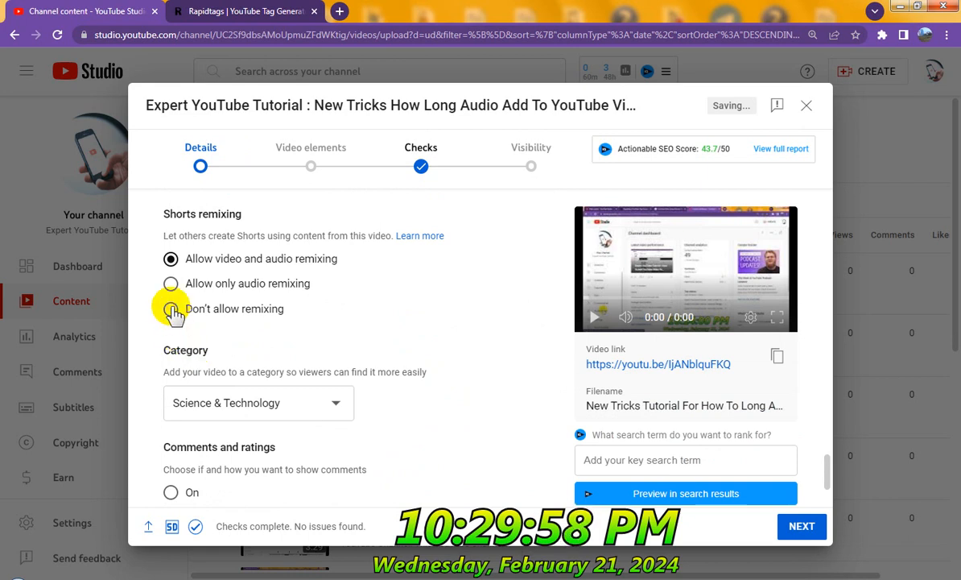
scroll(174, 314, down, 1)
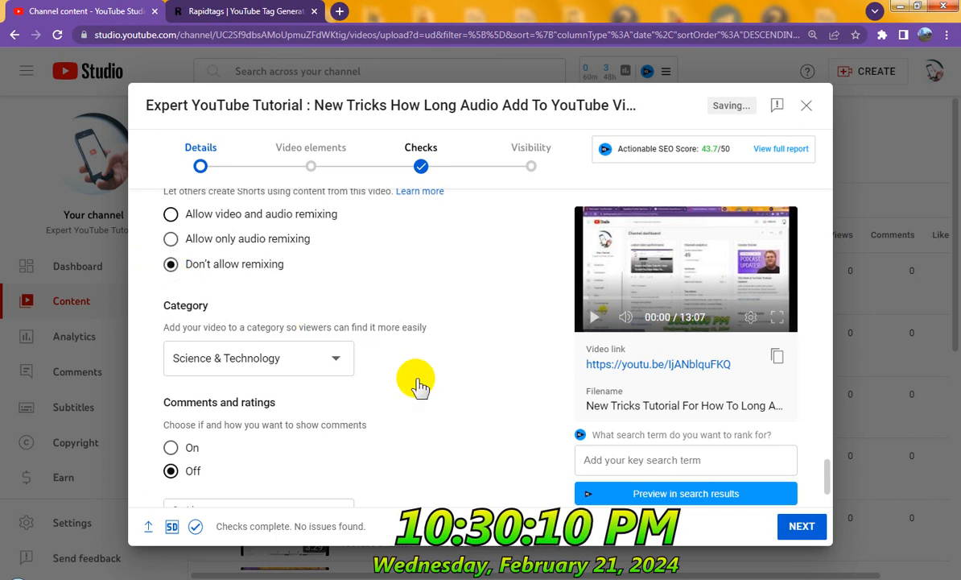
- Choose the first suggested frame as the video's thumbnail
scroll(419, 385, up, 15)
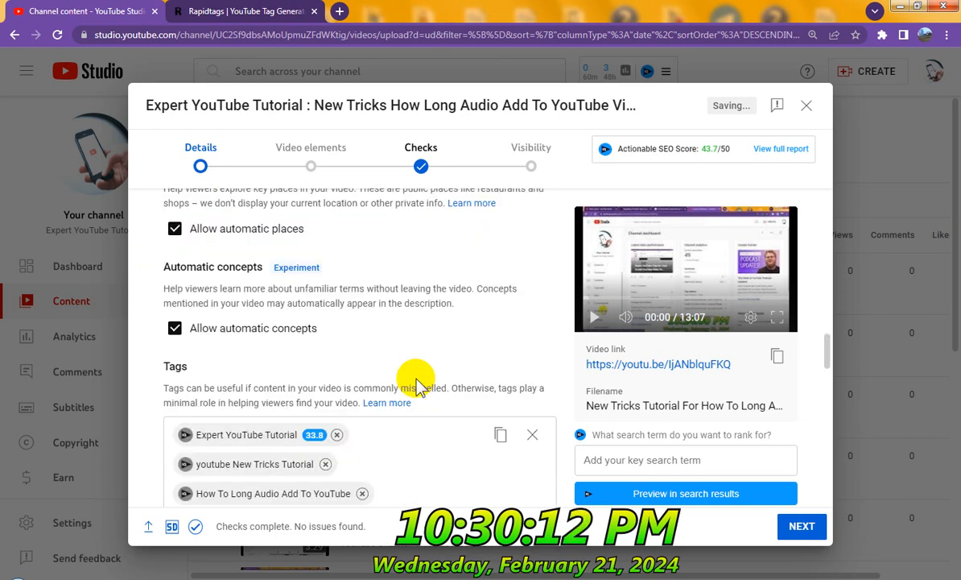
scroll(419, 384, up, 6)
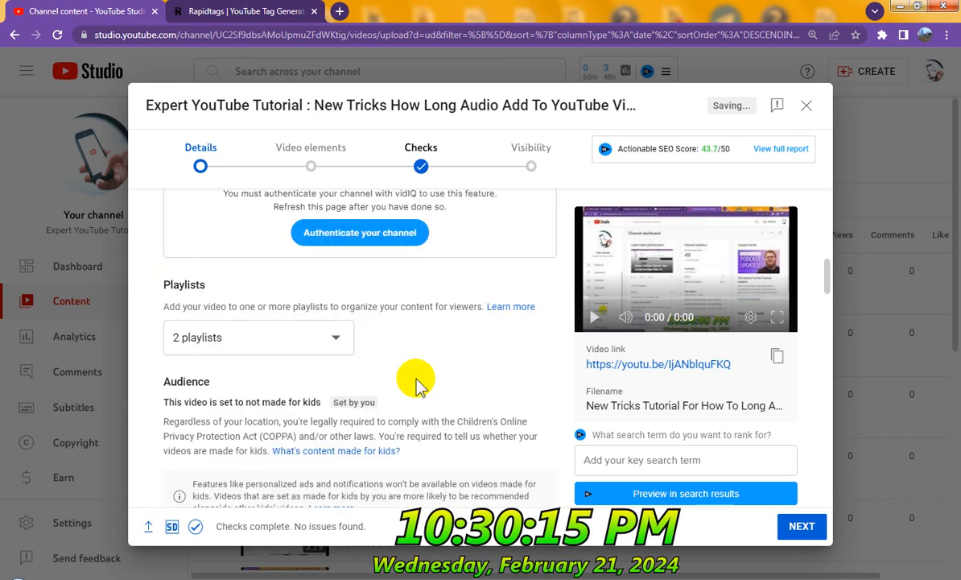
scroll(418, 385, up, 10)
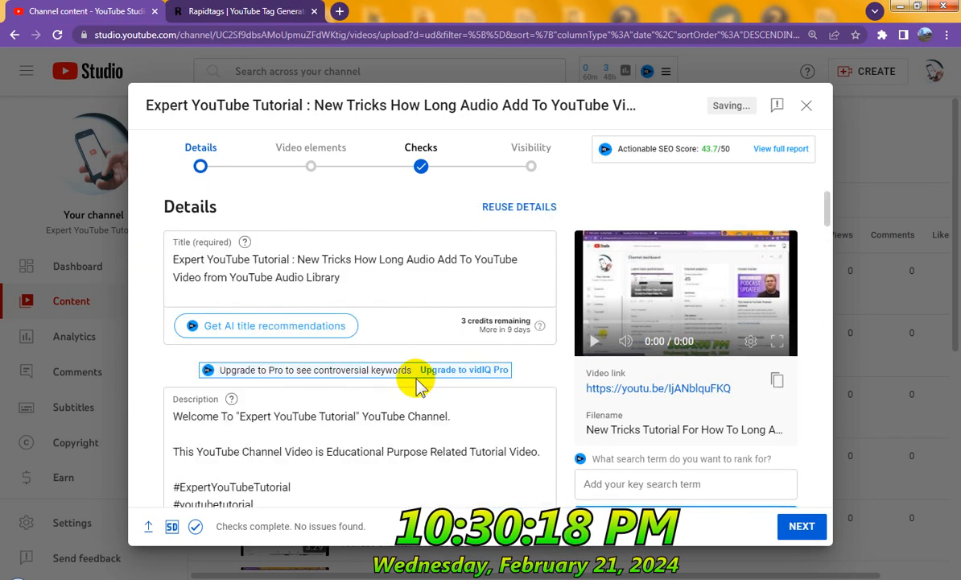
scroll(418, 385, down, 3)
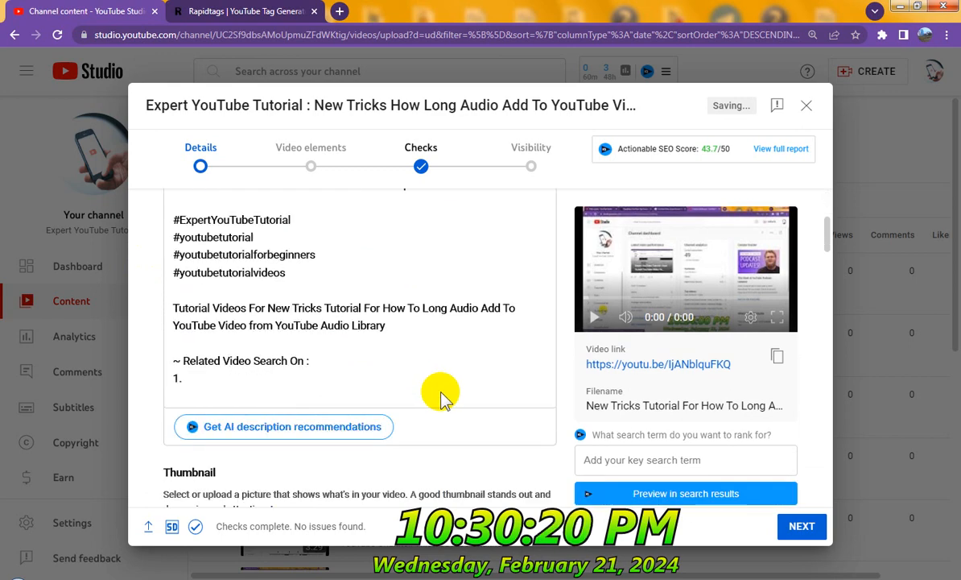
scroll(427, 393, down, 3)
scroll(443, 396, down, 5)
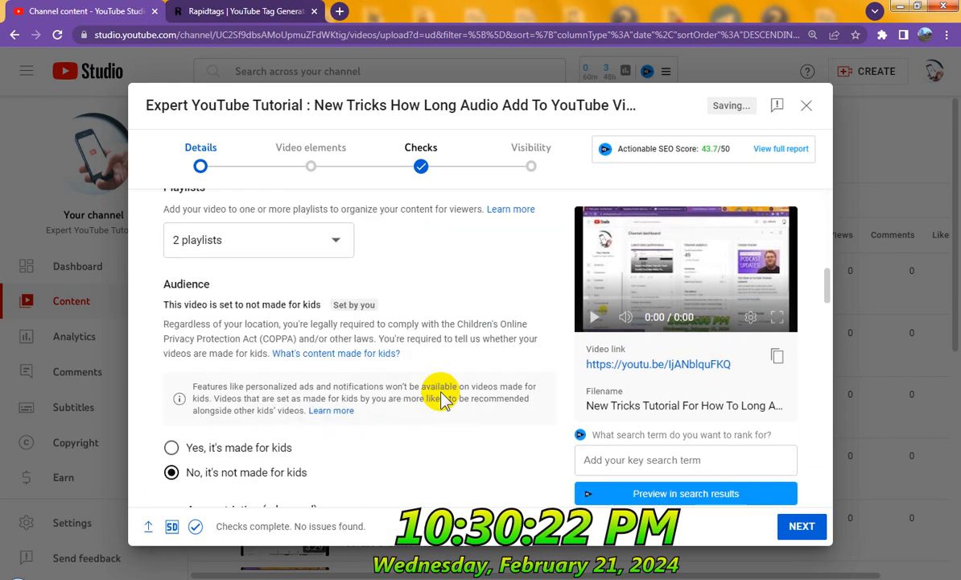
scroll(441, 400, up, 5)
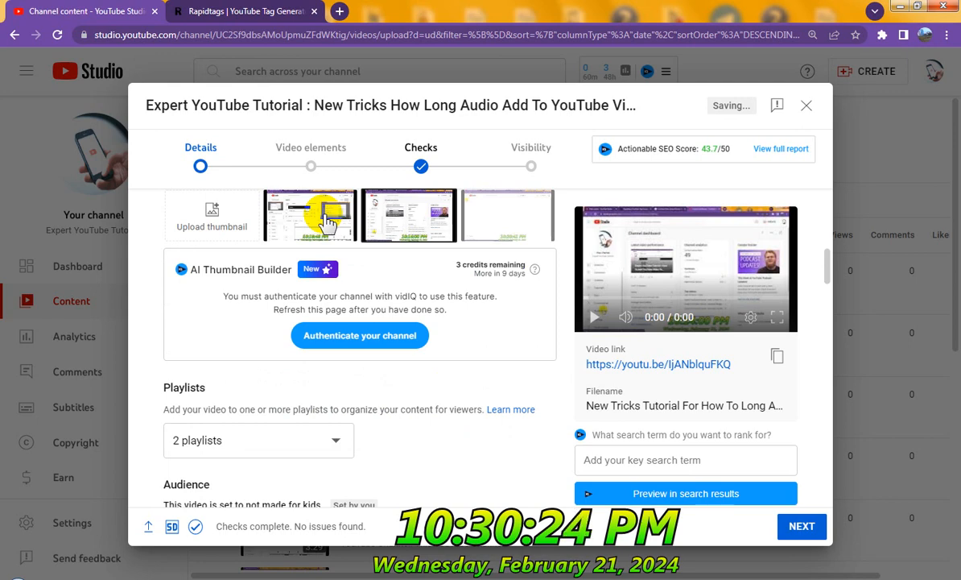
click(329, 222)
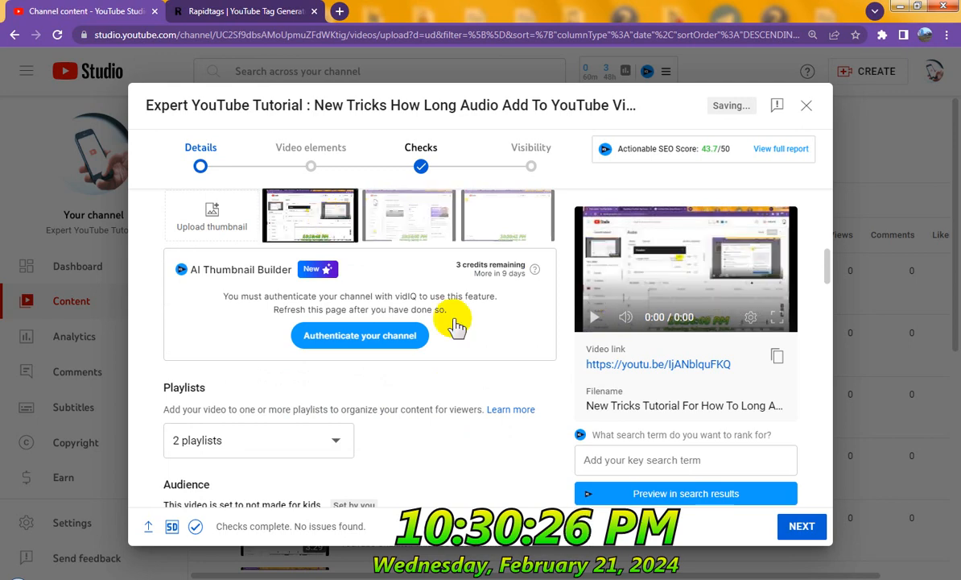
- Paste the prepared numbered list of related searches after "1." under "~ Related Video Search On :" in the description
scroll(470, 347, up, 5)
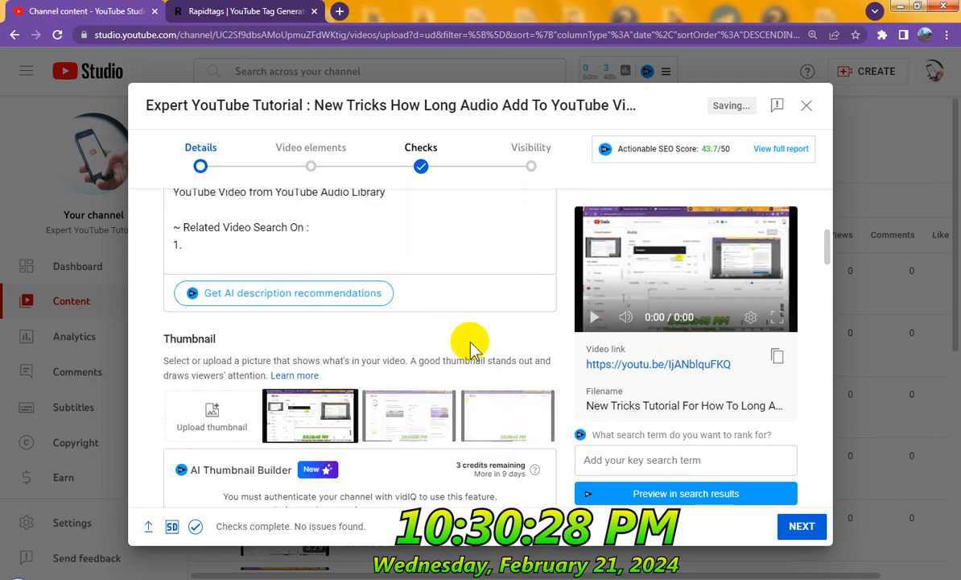
click(213, 246)
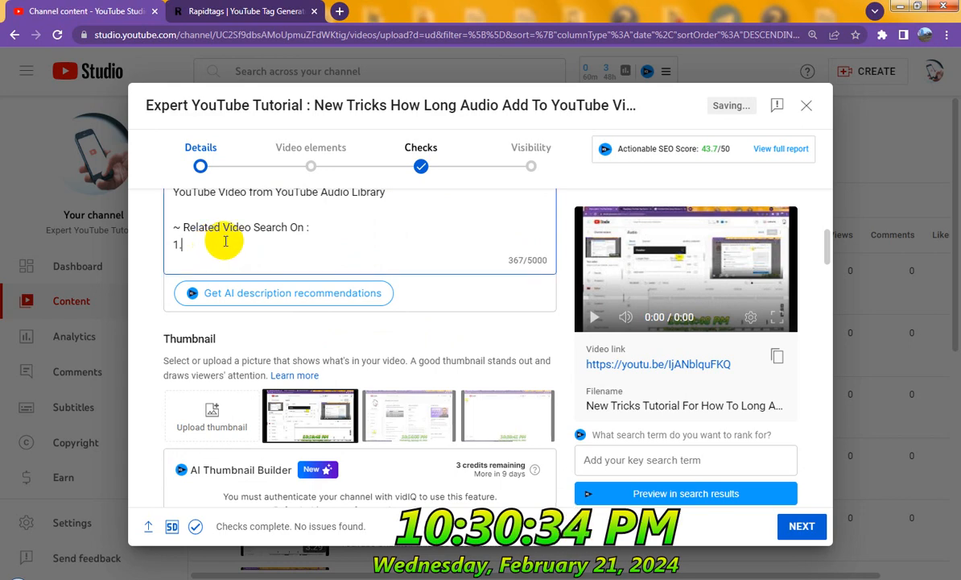
click(226, 242)
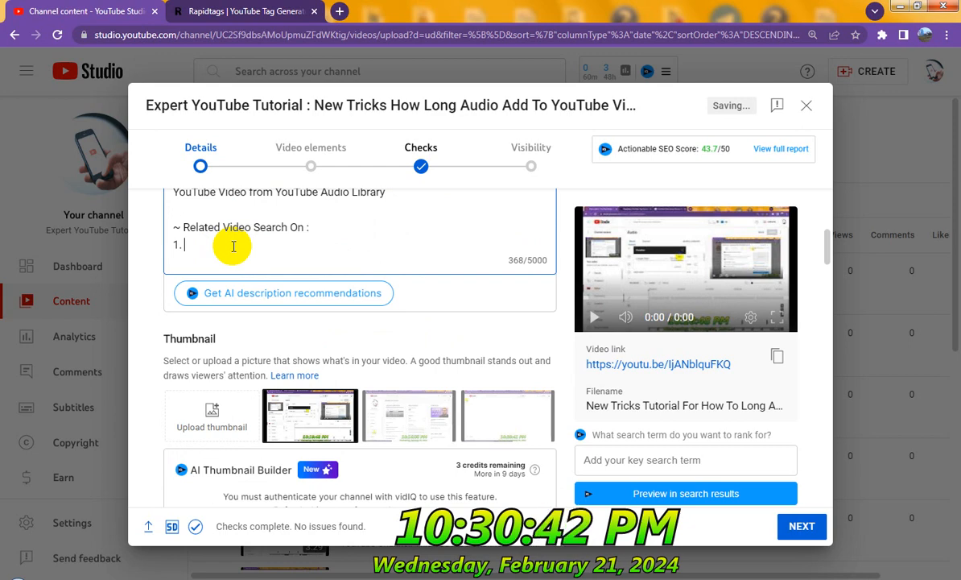
key(ctrl+v)
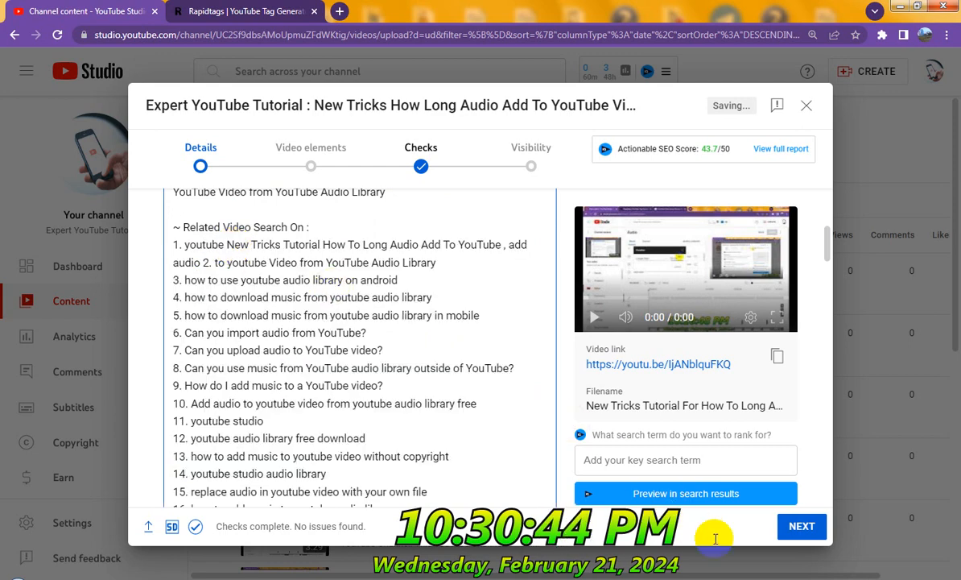
- Proceed to the video elements and add an end screen using the "1 video, 1 playlist, 1 subscribe" template
click(802, 526)
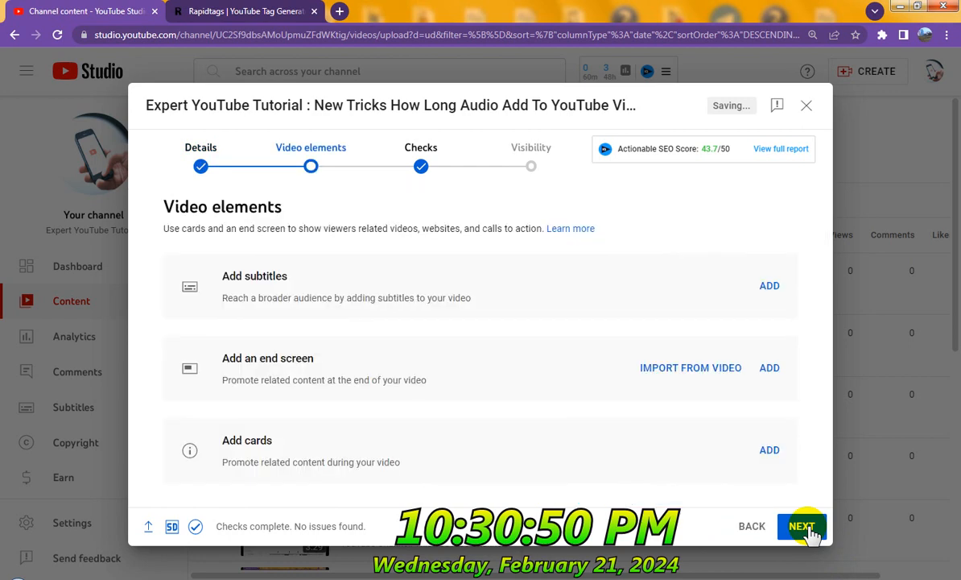
click(770, 368)
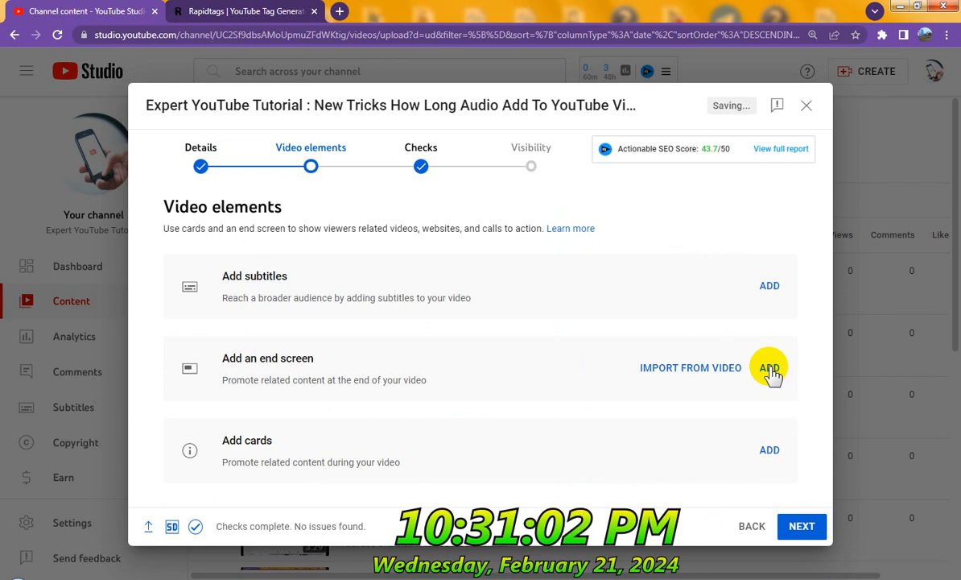
click(770, 368)
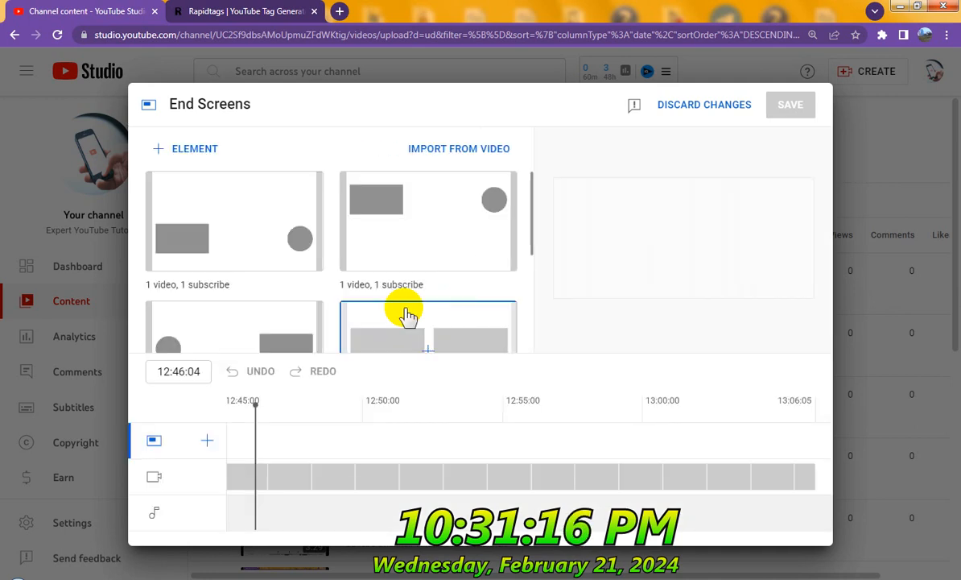
scroll(459, 310, down, 3)
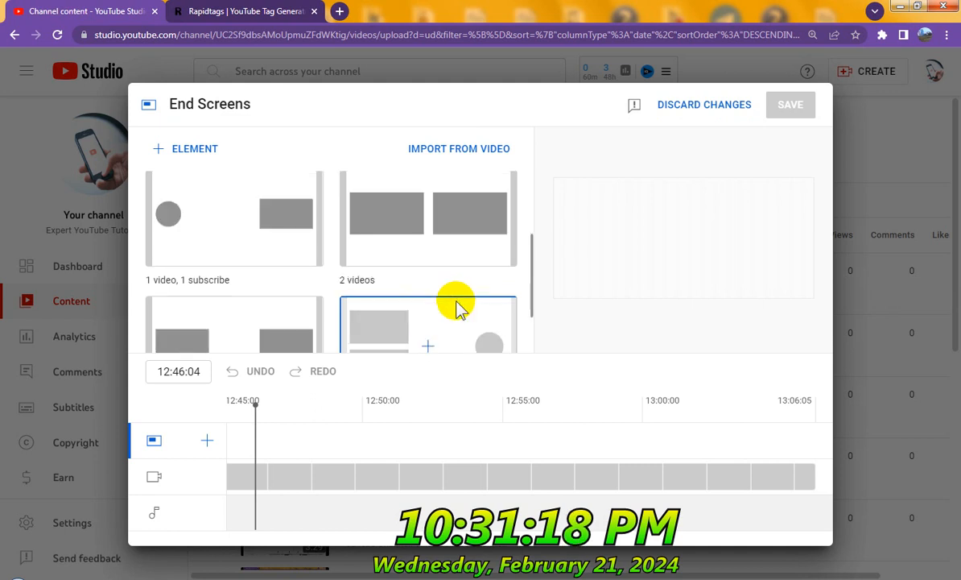
scroll(457, 309, down, 2)
click(445, 272)
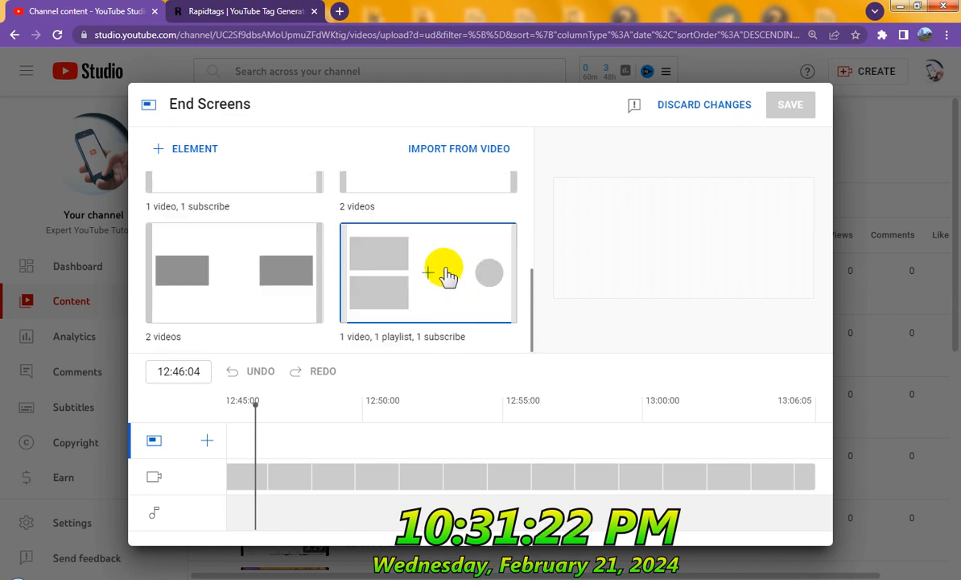
click(447, 274)
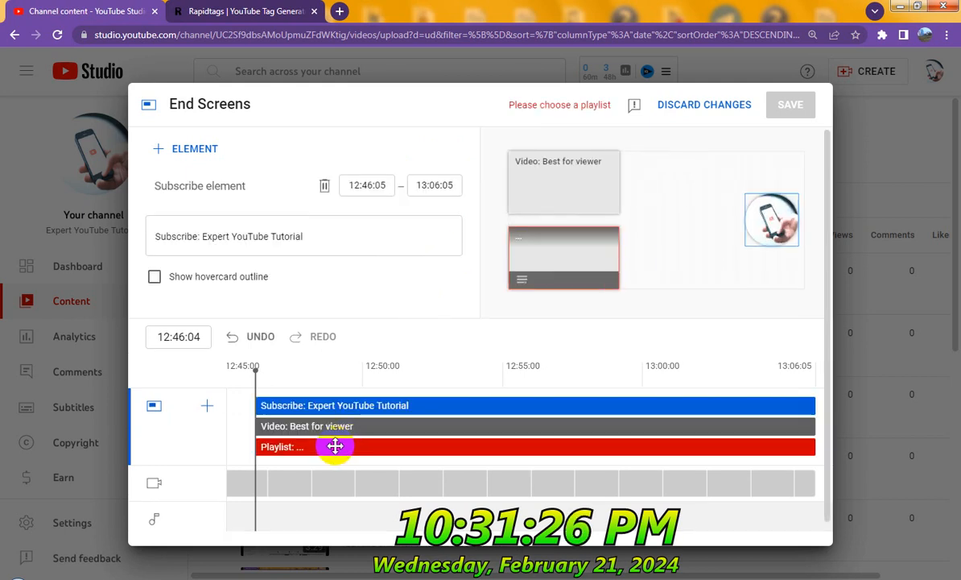
- Assign the "Expert YouTube Tutorial Videos…" playlist to the end screen's playlist element and save the end screen
click(335, 446)
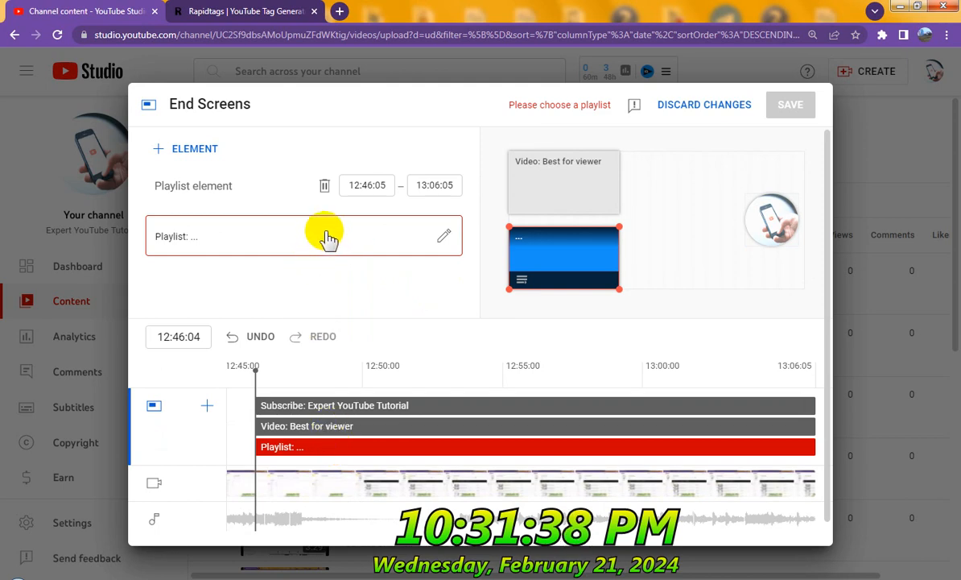
click(328, 238)
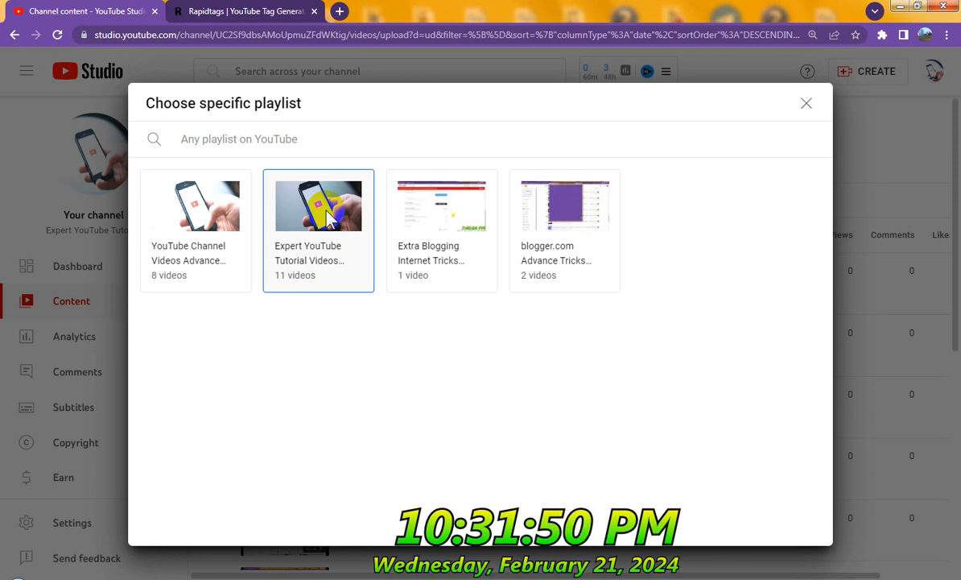
click(489, 279)
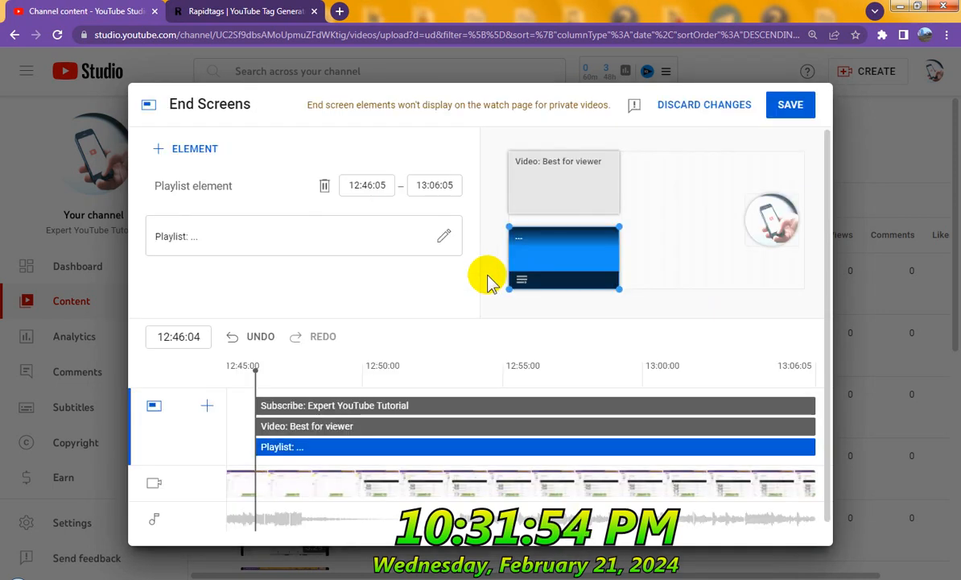
click(790, 106)
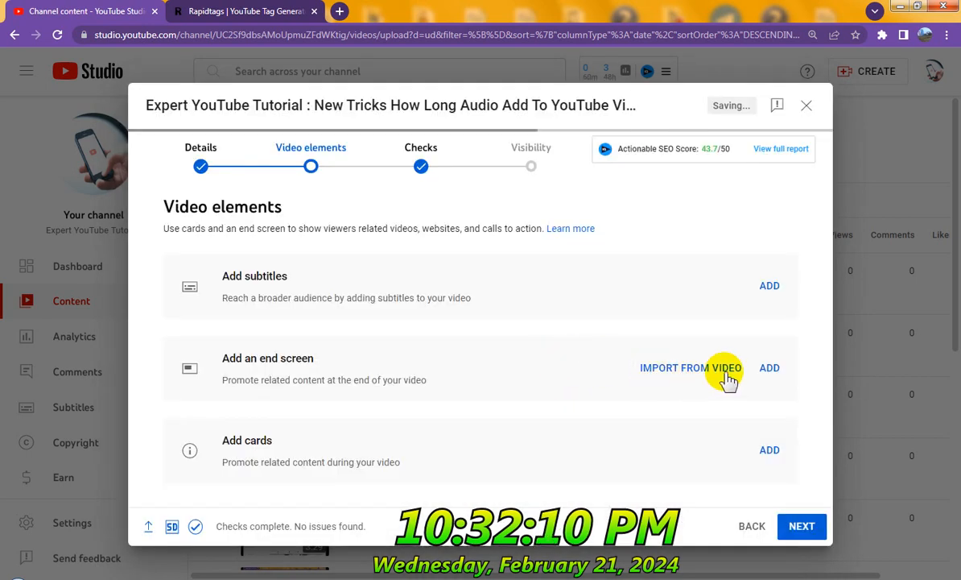
- Add a video card at 02:29:22 linking to "Expert YouTube Tutorial : How To Re-Uploading Gamin…"
click(768, 451)
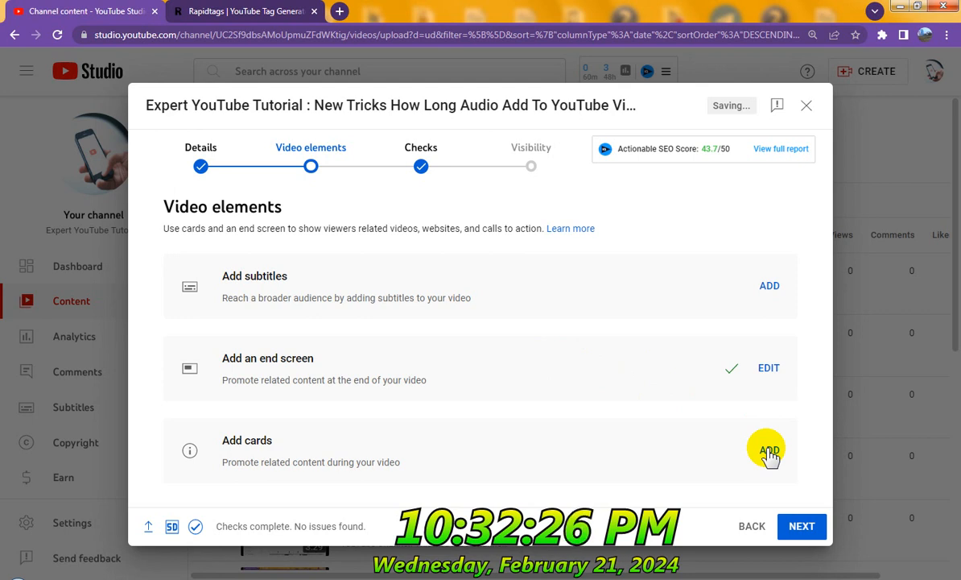
click(769, 451)
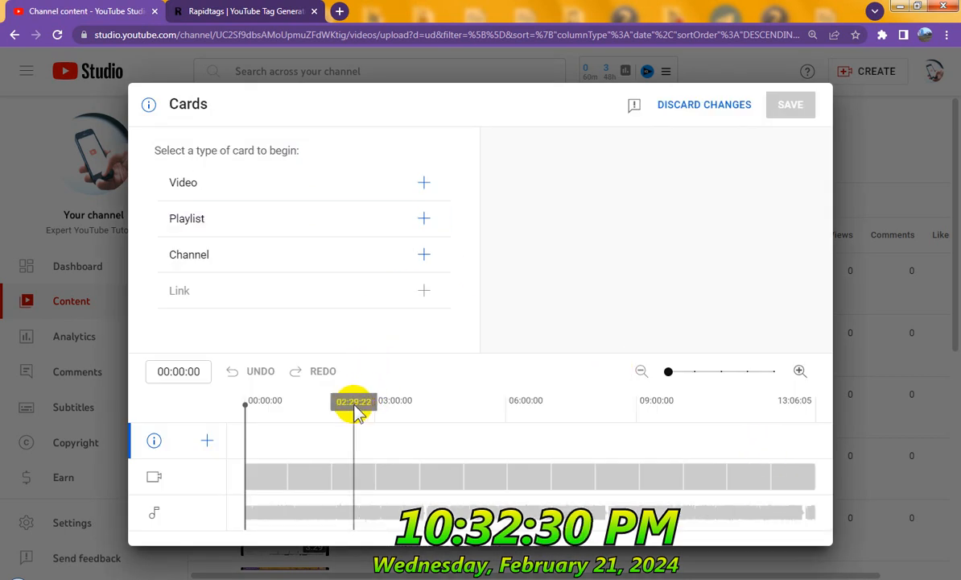
click(355, 404)
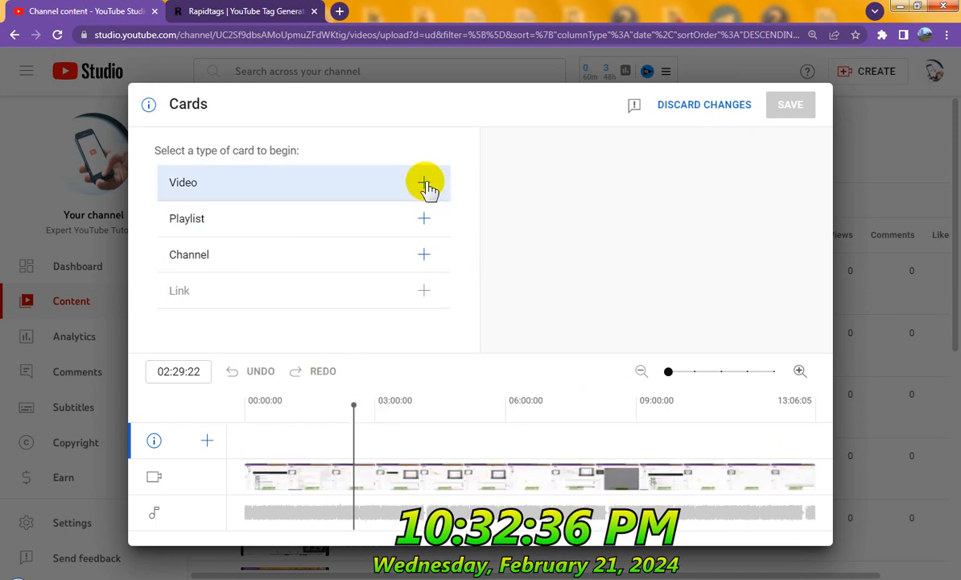
click(425, 182)
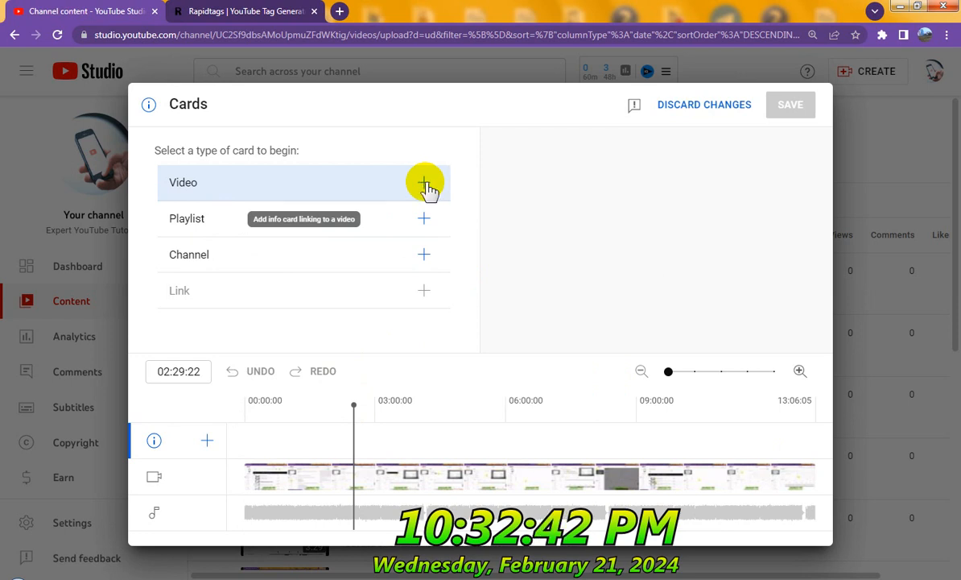
click(425, 185)
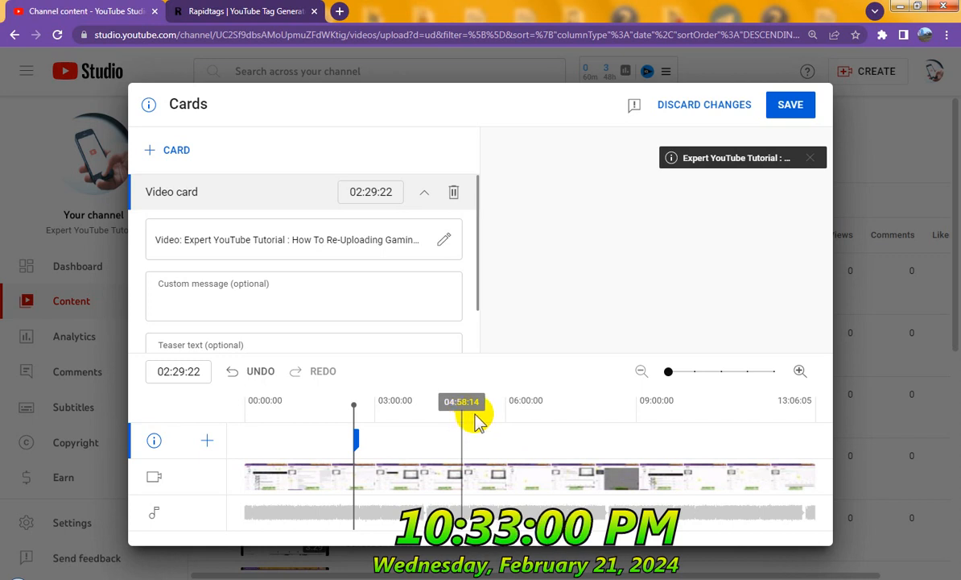
- Add a video card at 05:18:21 linking to "Expert YouTube Tutorial : YouTube Properly Gaming Vi…"
click(477, 417)
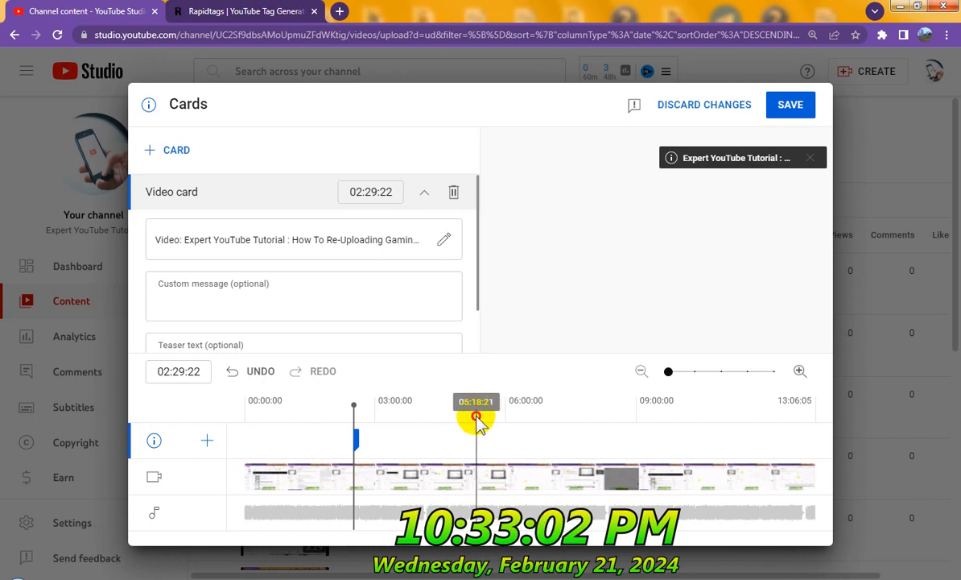
click(178, 151)
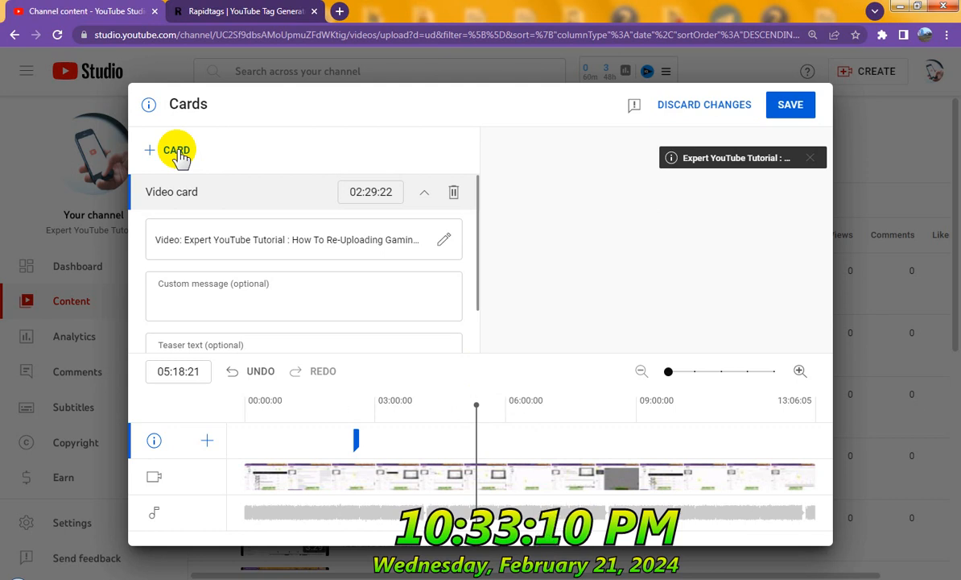
click(176, 151)
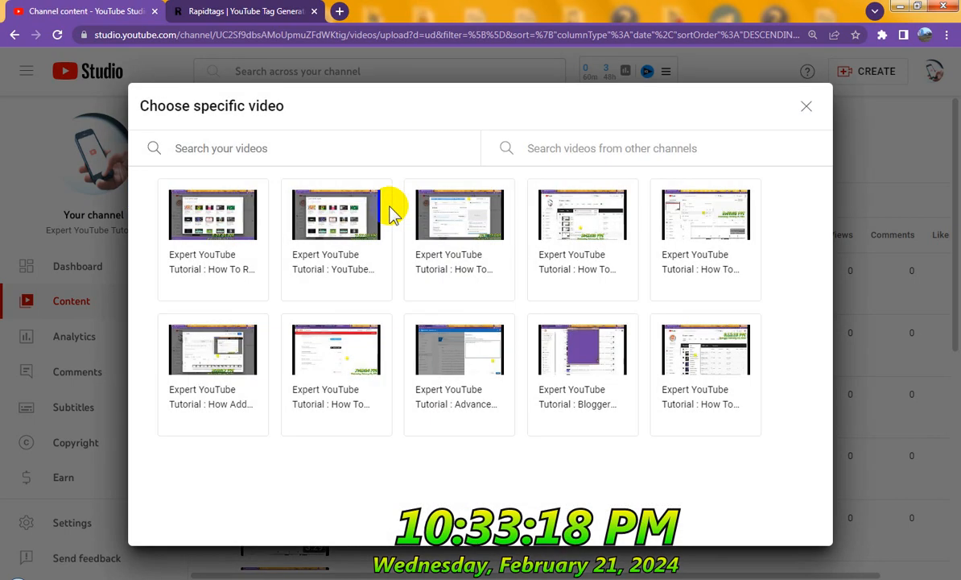
click(337, 216)
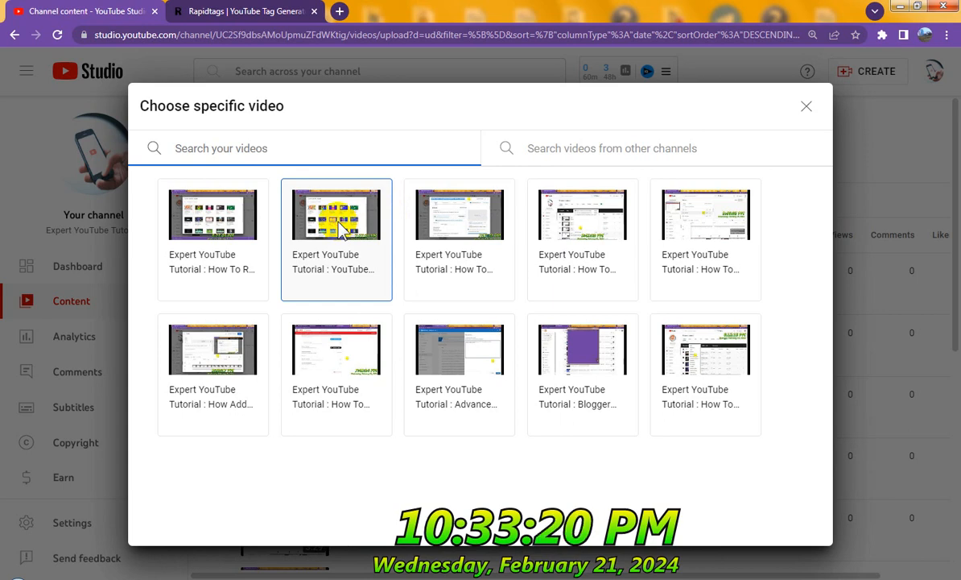
click(547, 367)
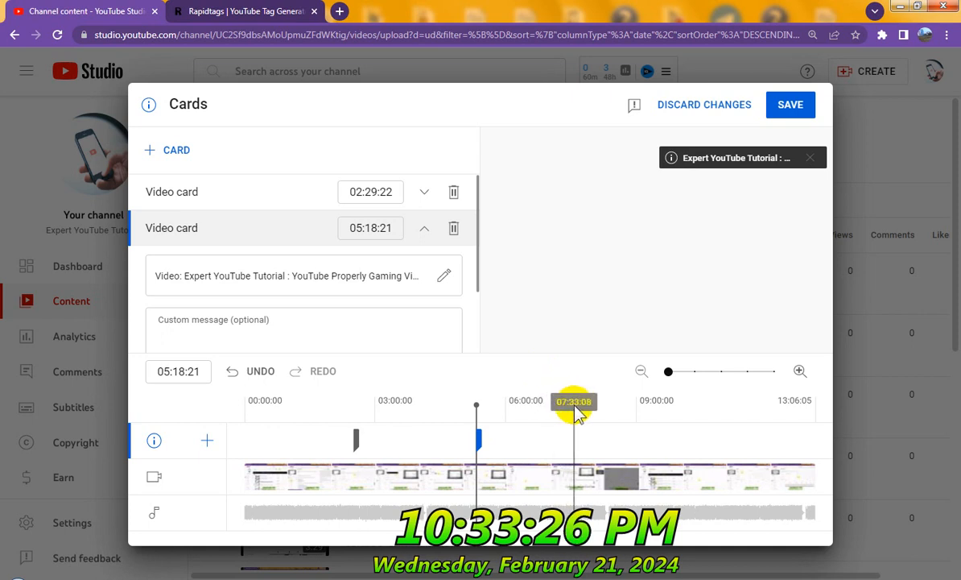
- Add a video card at 07:33:08 linking to "Expert YouTube Tutorial : How To Add YouTube Video T…"
click(573, 401)
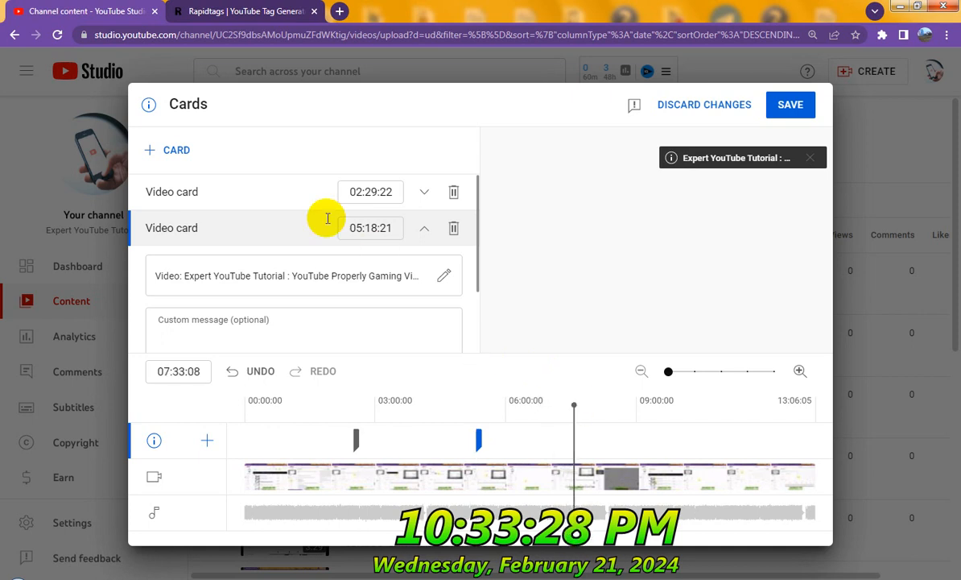
click(176, 151)
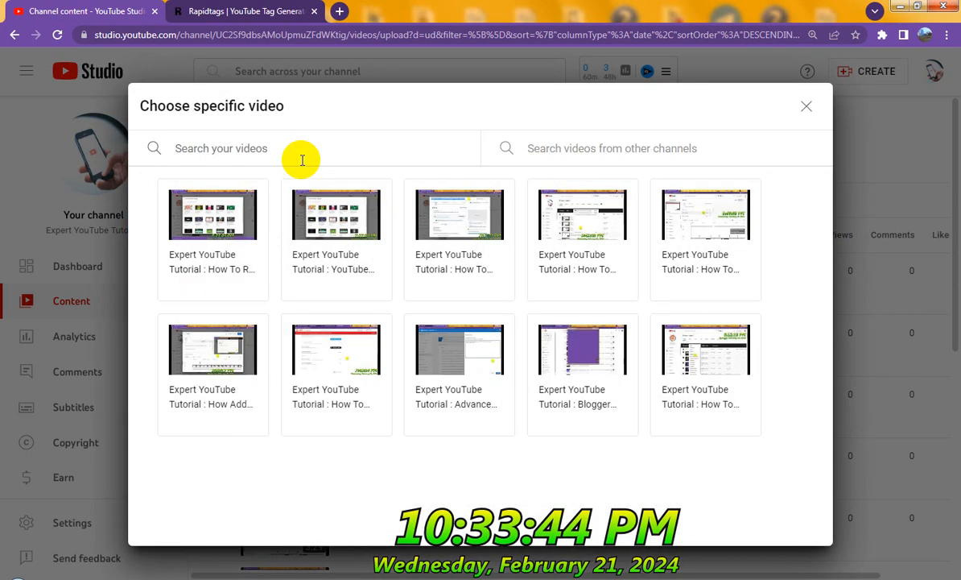
click(590, 227)
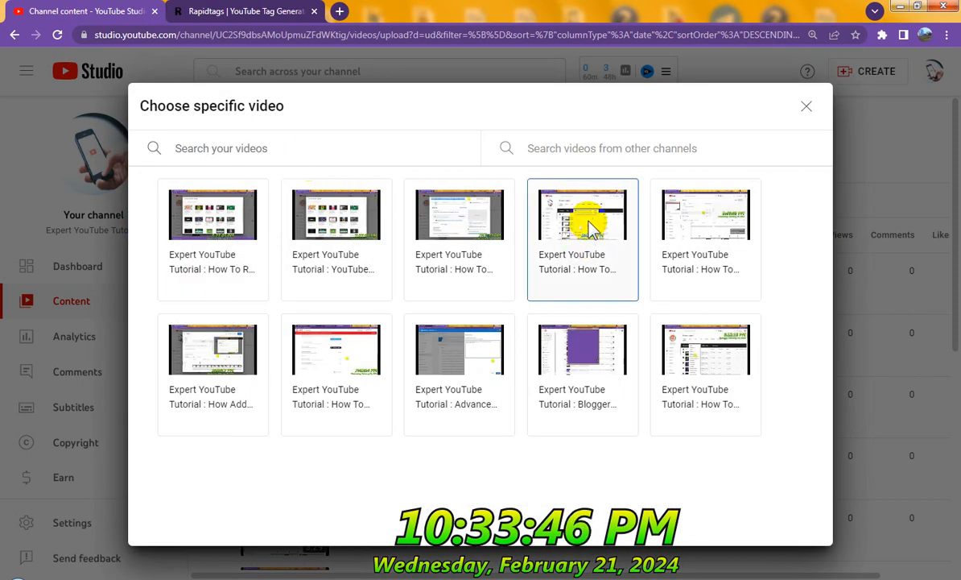
click(619, 267)
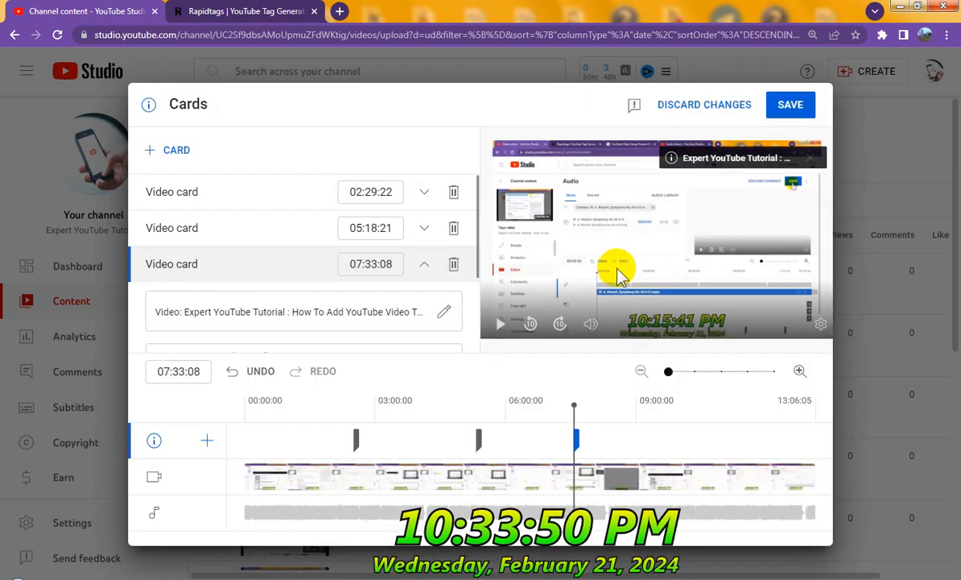
- Add a video card at 09:29:18 linking to "Expert YouTube Tutorial : How To permanently Delete R…"
click(659, 417)
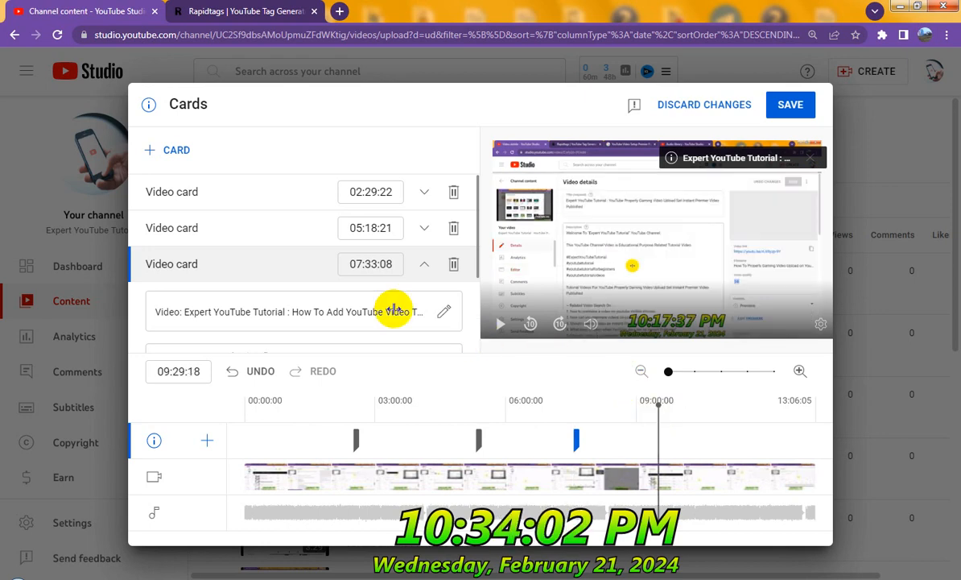
click(174, 152)
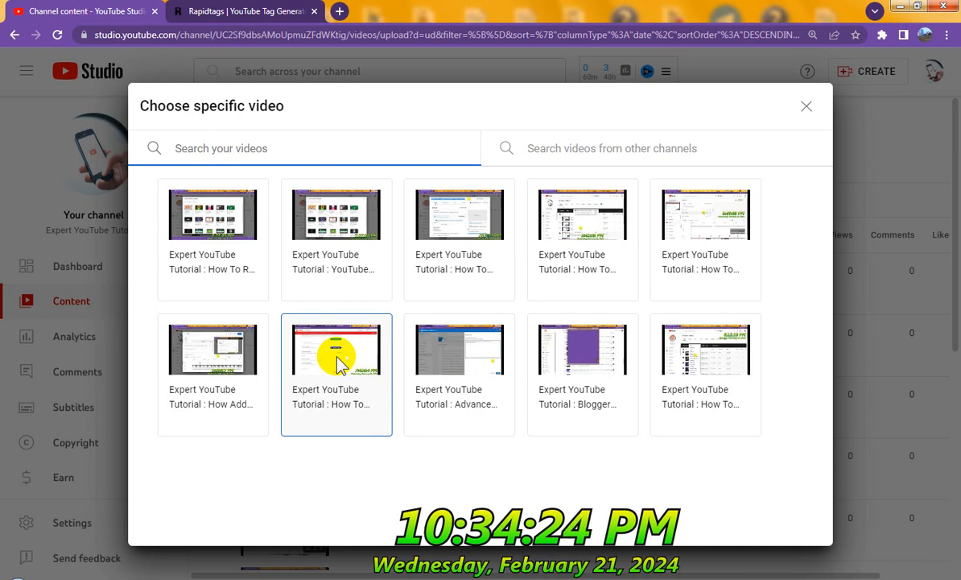
click(379, 364)
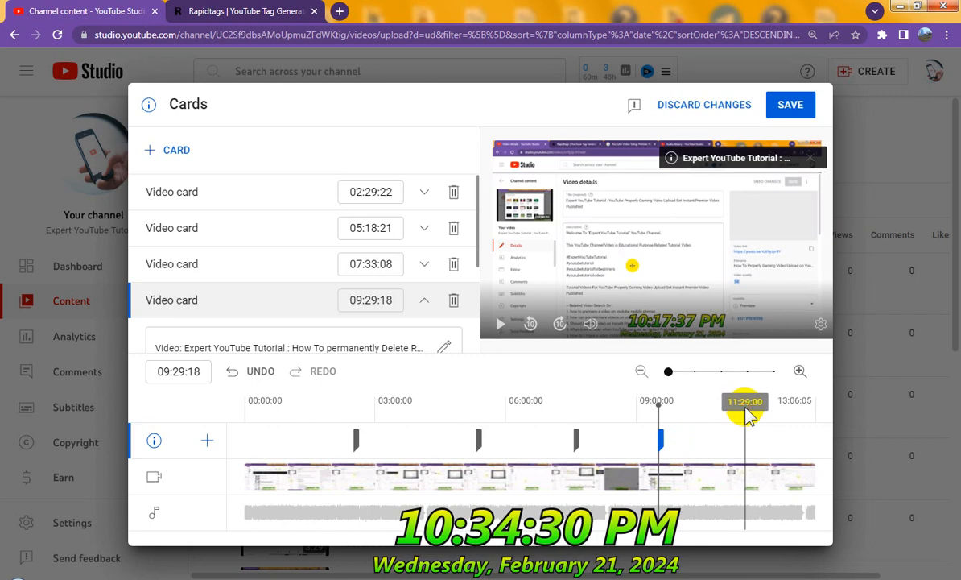
- Add a video card at 11:29:00 linking to the last listed channel video, "Expert YouTube Tutorial : How To…", and save the cards
click(746, 411)
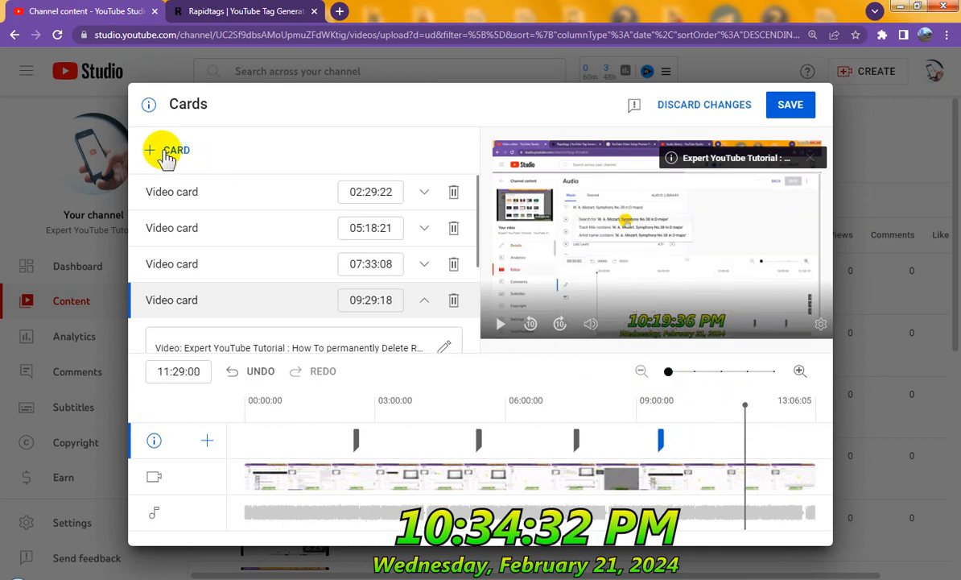
click(159, 153)
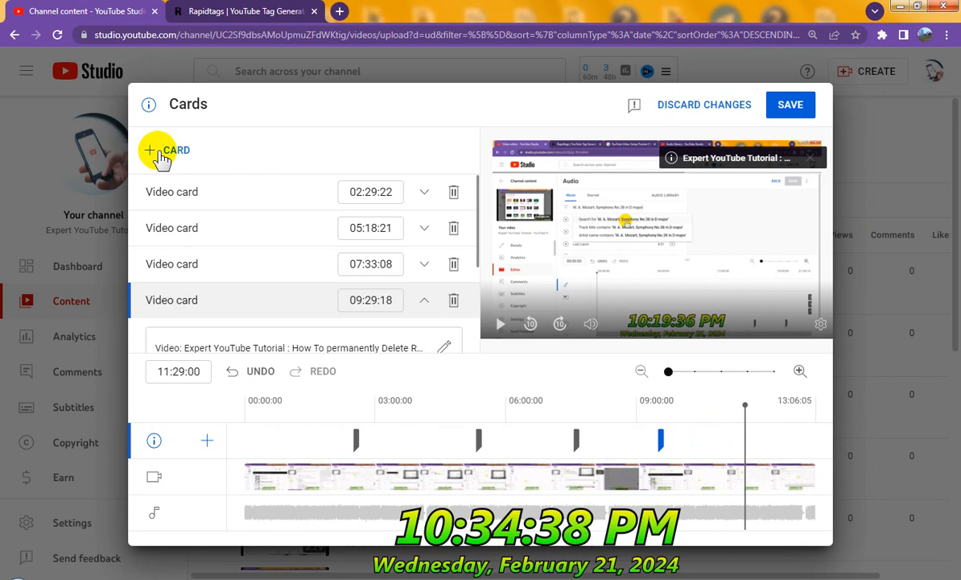
click(162, 154)
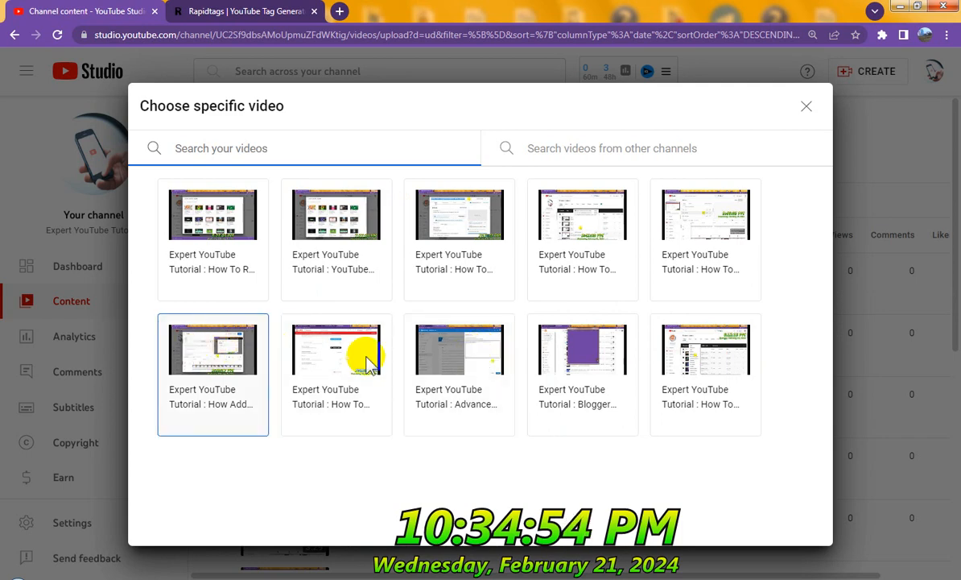
click(737, 425)
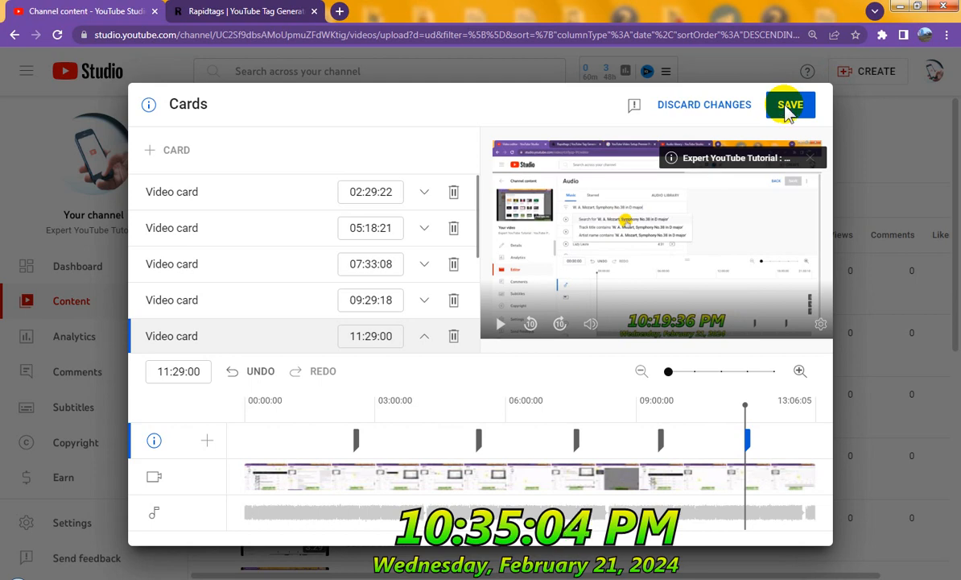
click(789, 111)
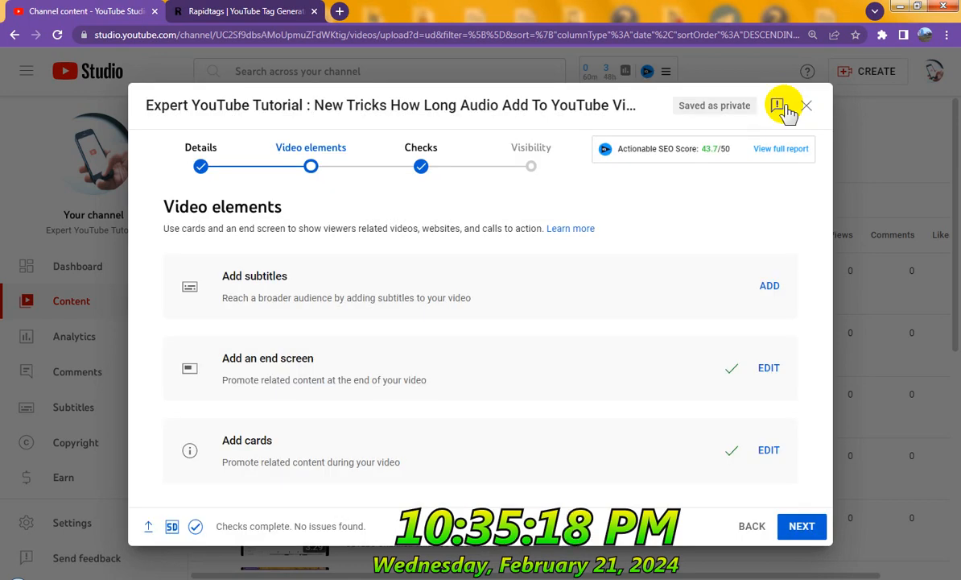
- Proceed through the checks to the visibility settings and publish the video with Public visibility
click(802, 529)
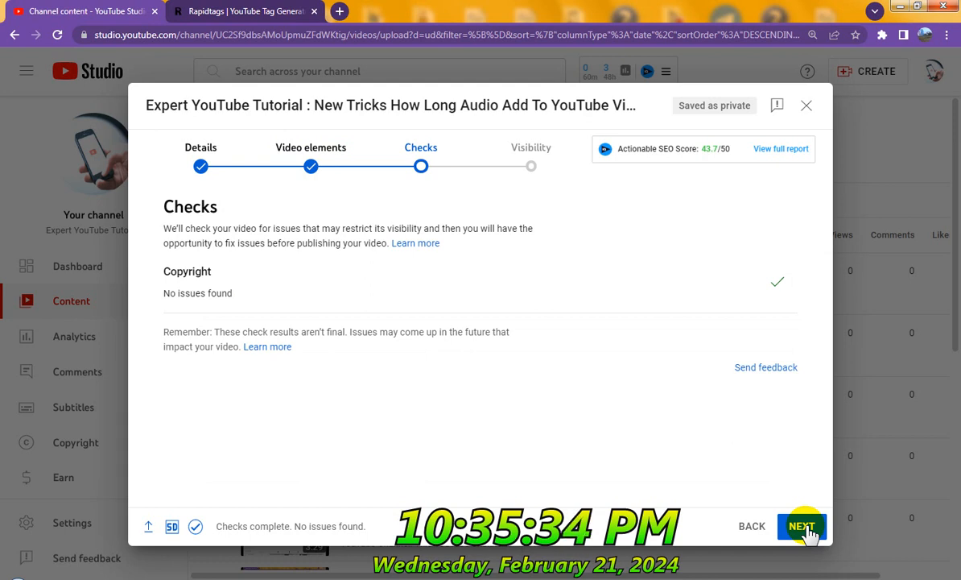
click(805, 528)
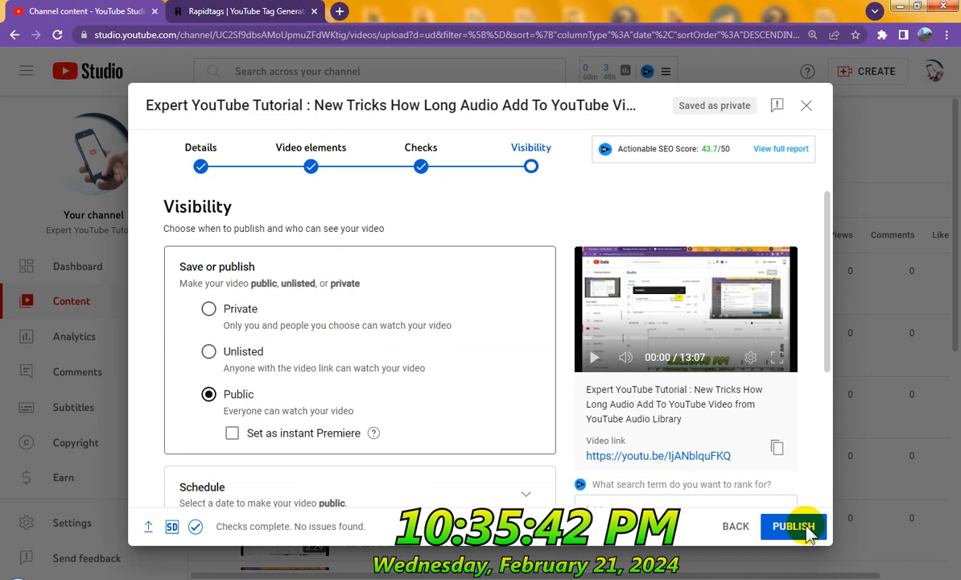
click(808, 532)
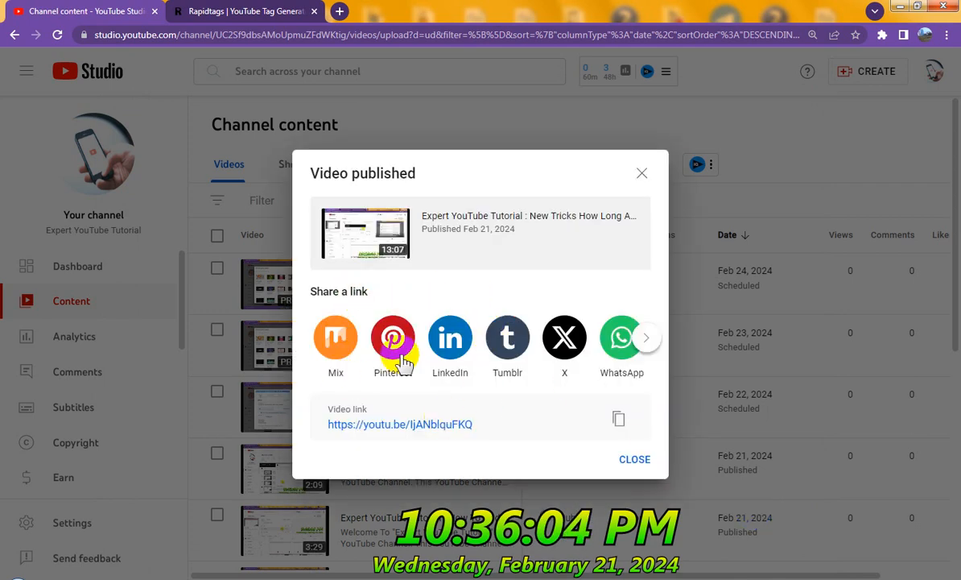
- Share the published video to Mix and submit its link there
click(333, 343)
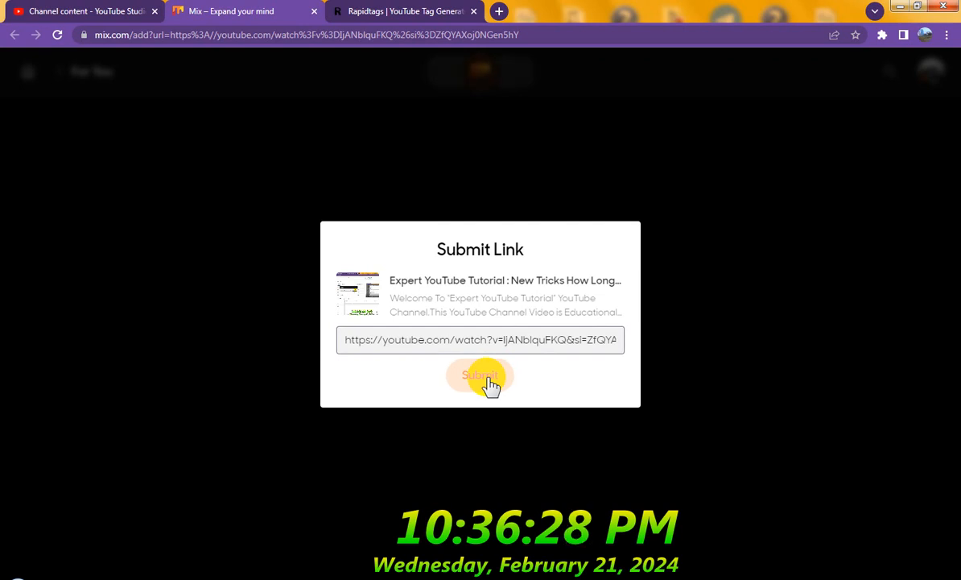
click(483, 376)
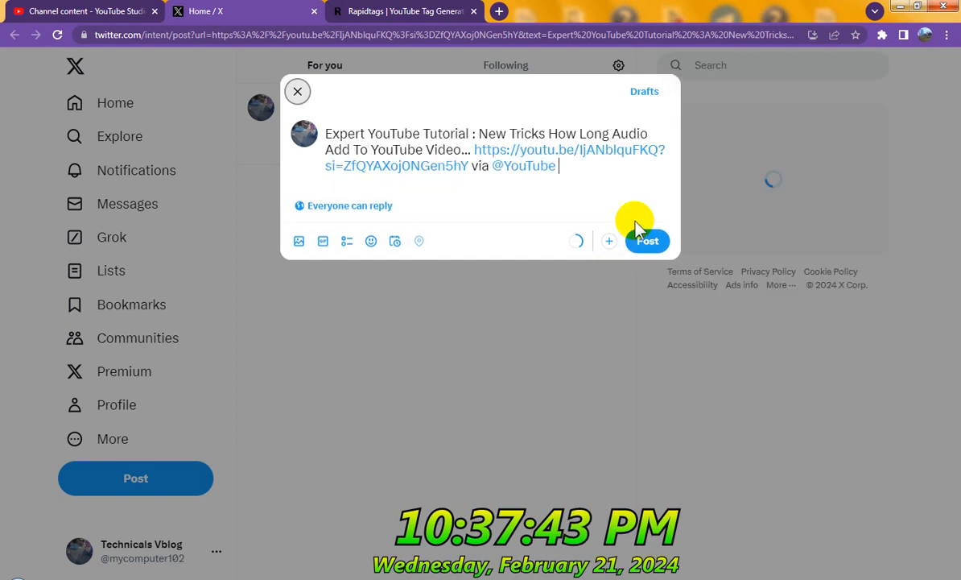
- Publish the prefilled X post with the video's title and link, check it in the feed, and return to YouTube Studio
click(645, 240)
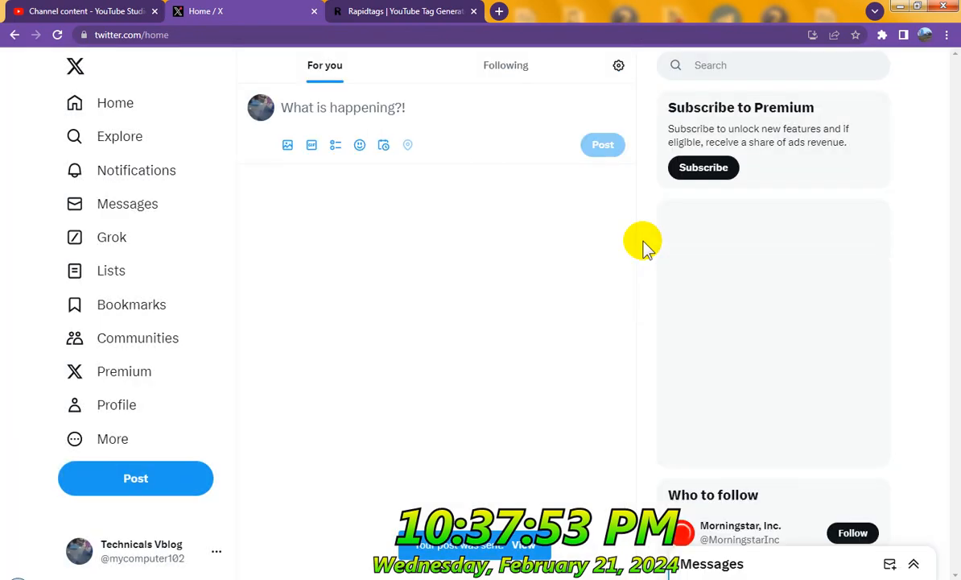
scroll(628, 258, down, 3)
scroll(628, 256, up, 3)
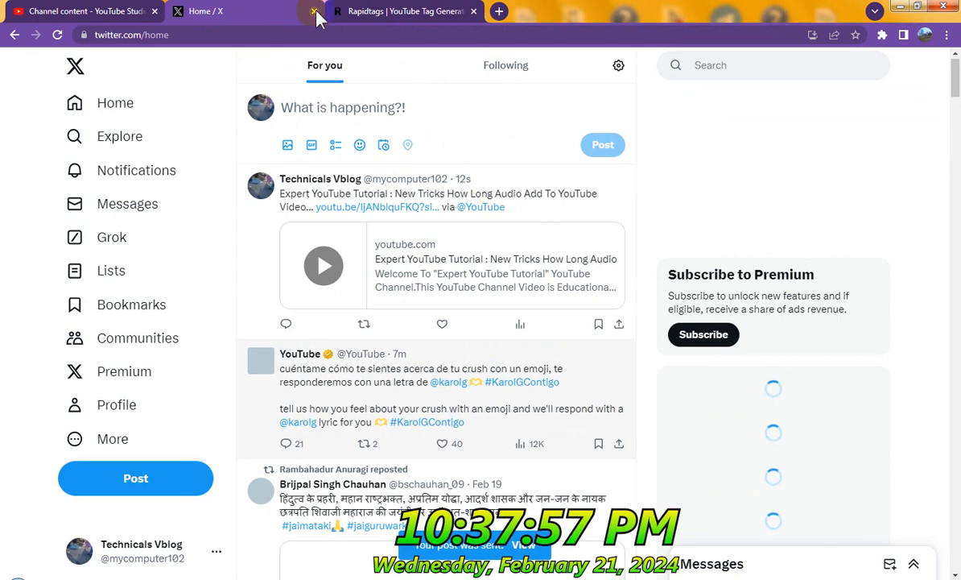
key(ctrl+w)
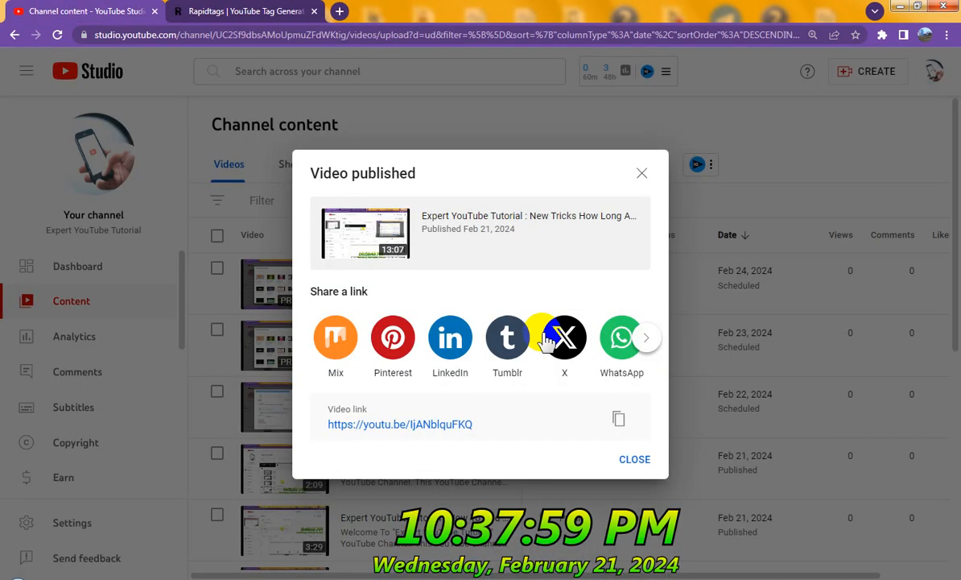
- Close the published-video sharing dialog and look over the newly published video in the channel content list
click(641, 457)
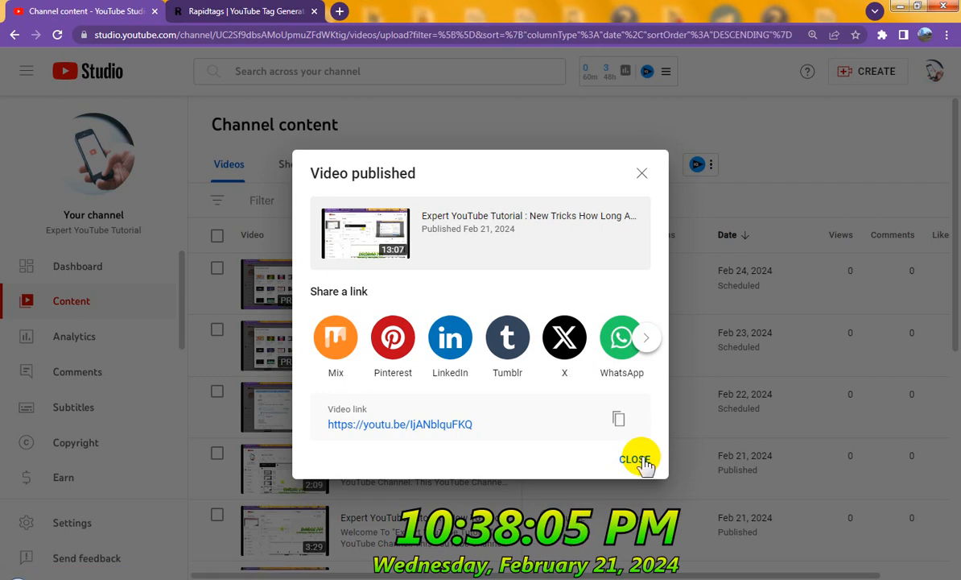
click(641, 459)
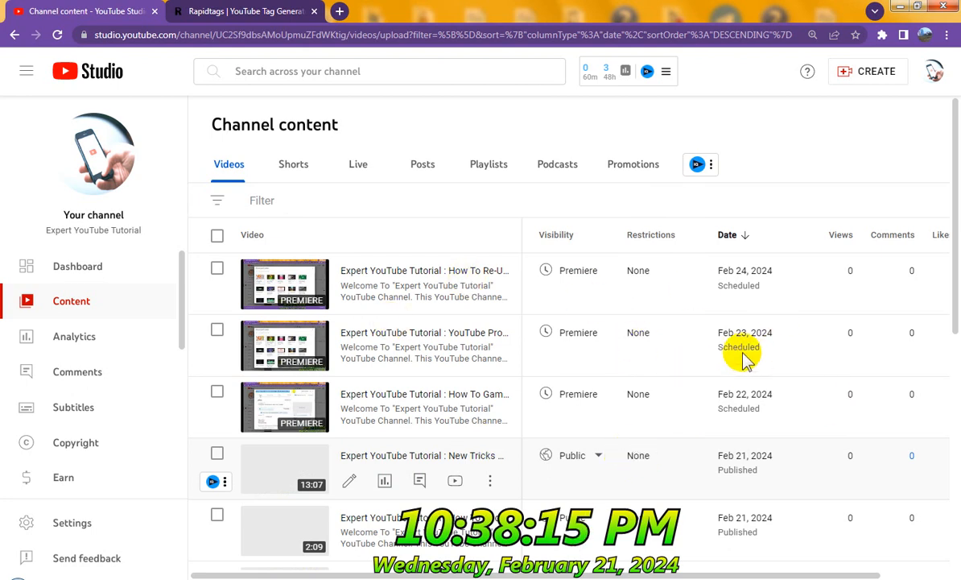
scroll(620, 374, down, 3)
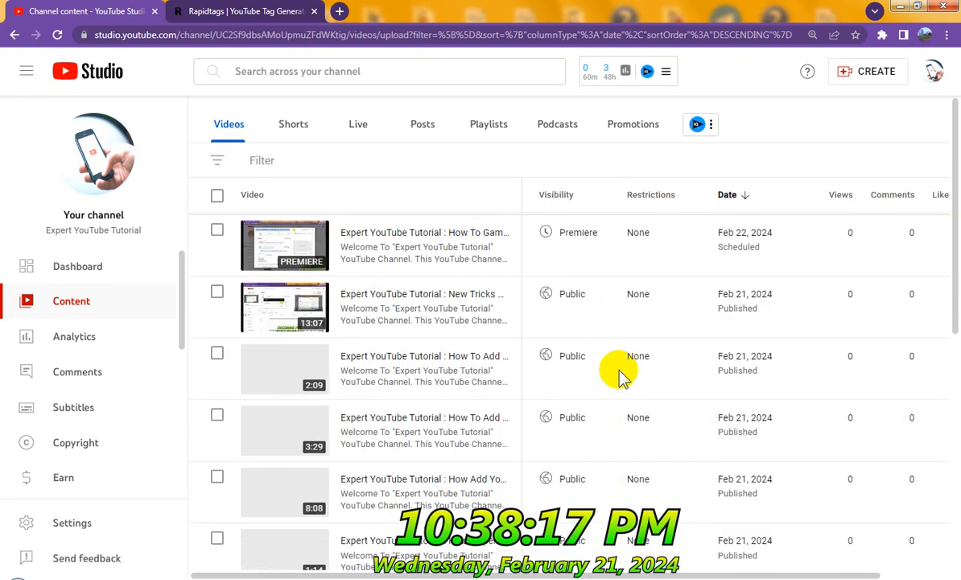